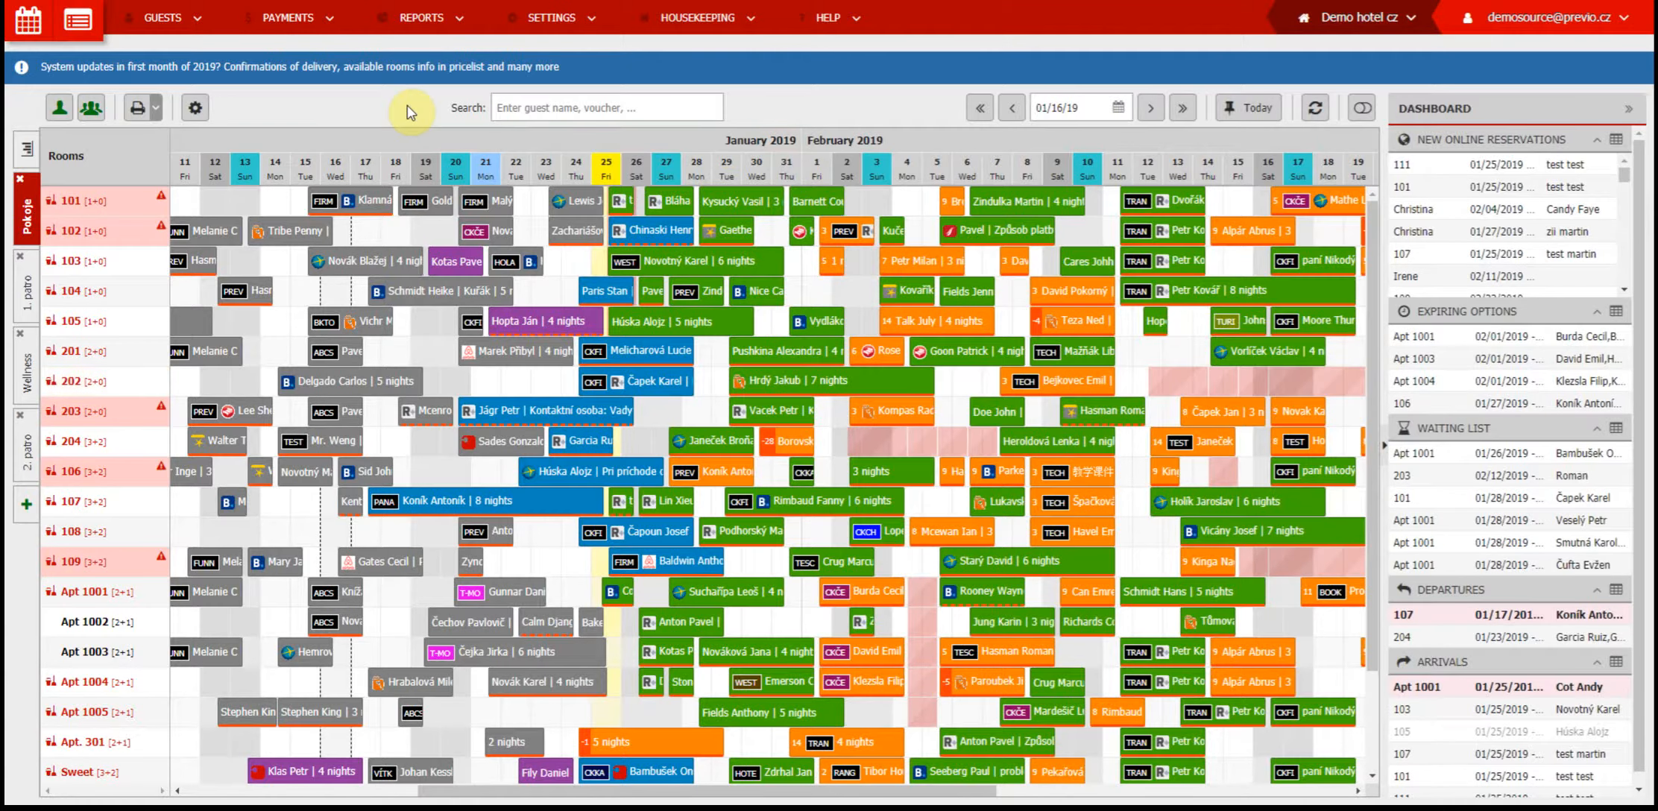
# Step: View the User Activity report and open the payments Closure page
pyautogui.click(421, 17)
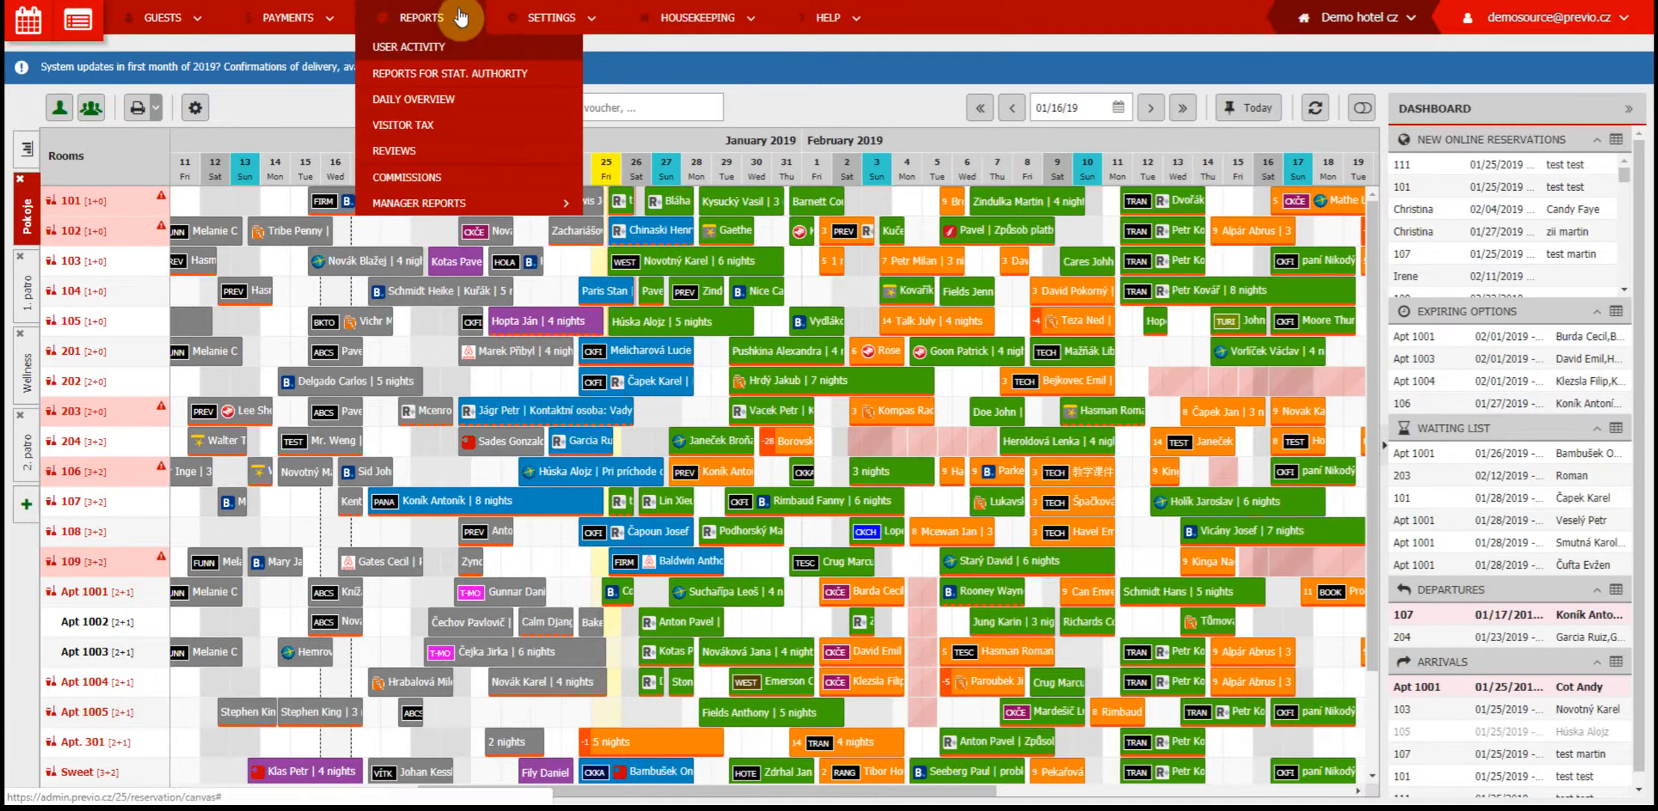
pyautogui.click(423, 134)
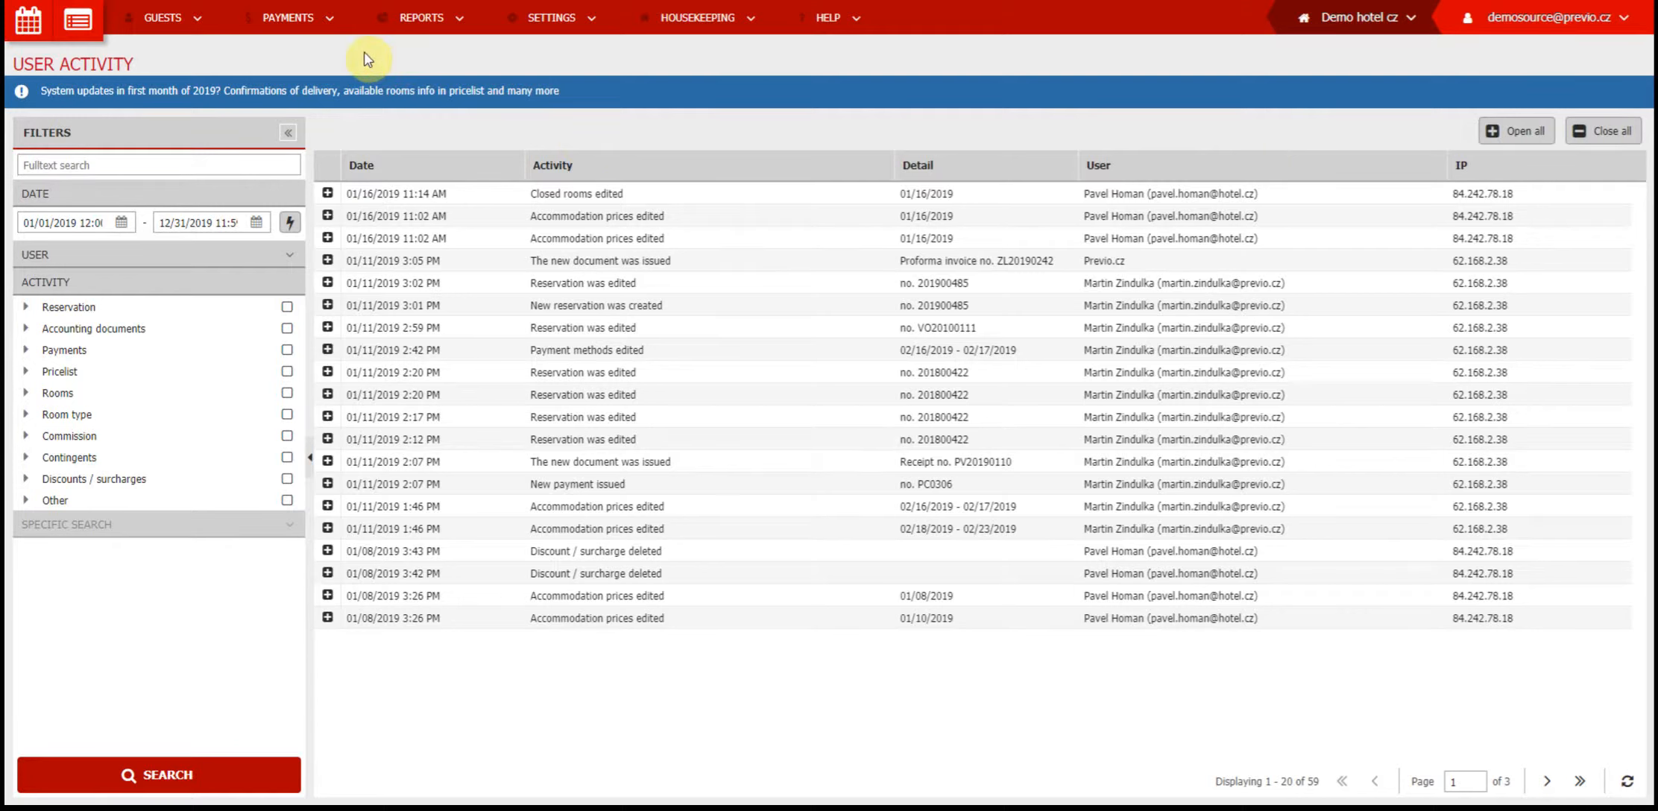
pyautogui.click(295, 30)
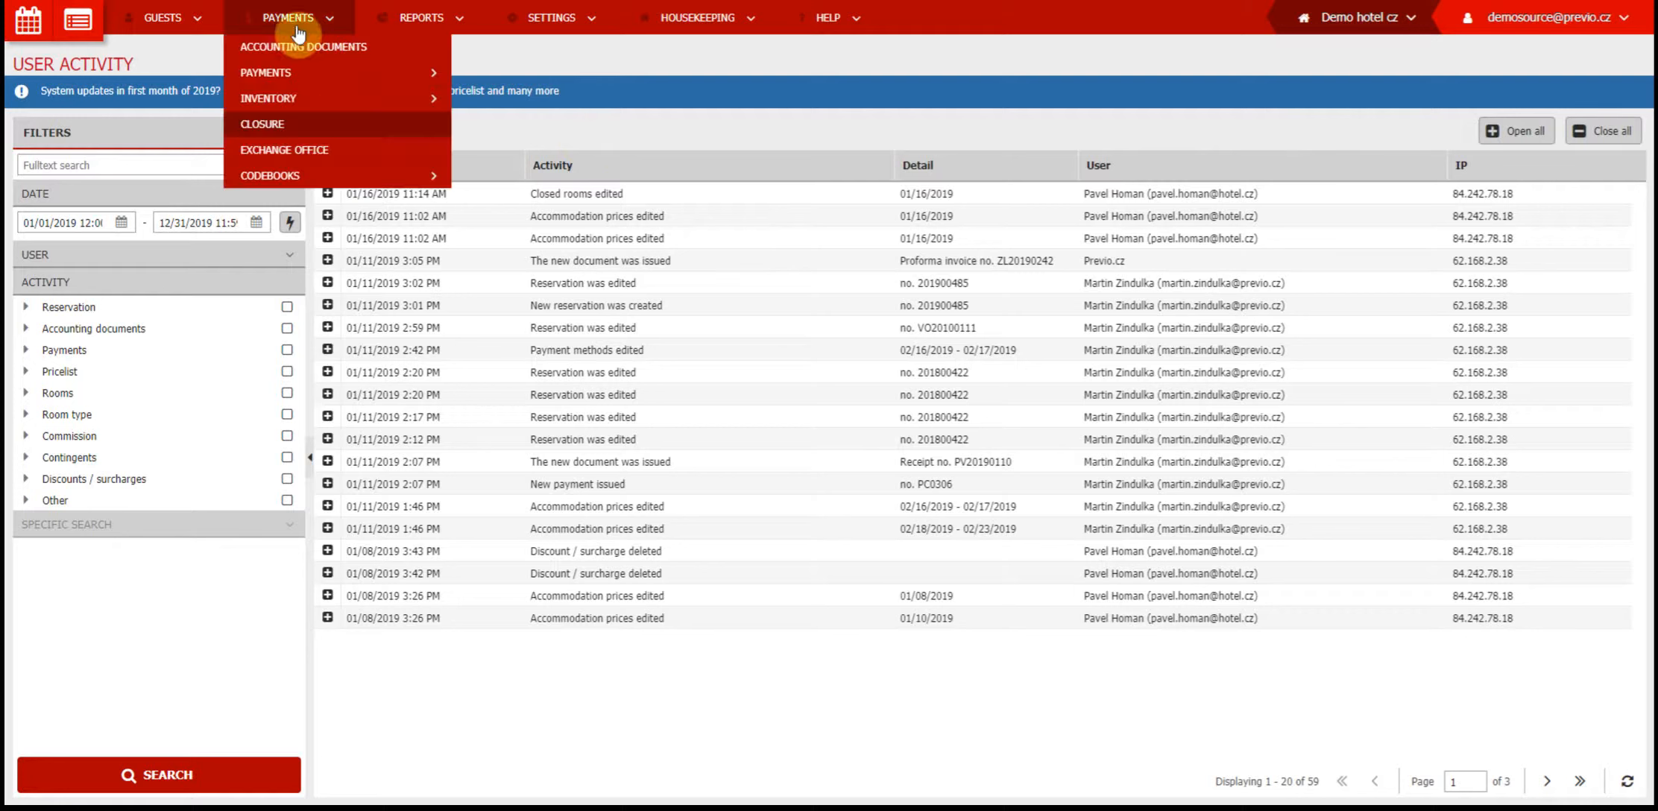
pyautogui.click(311, 126)
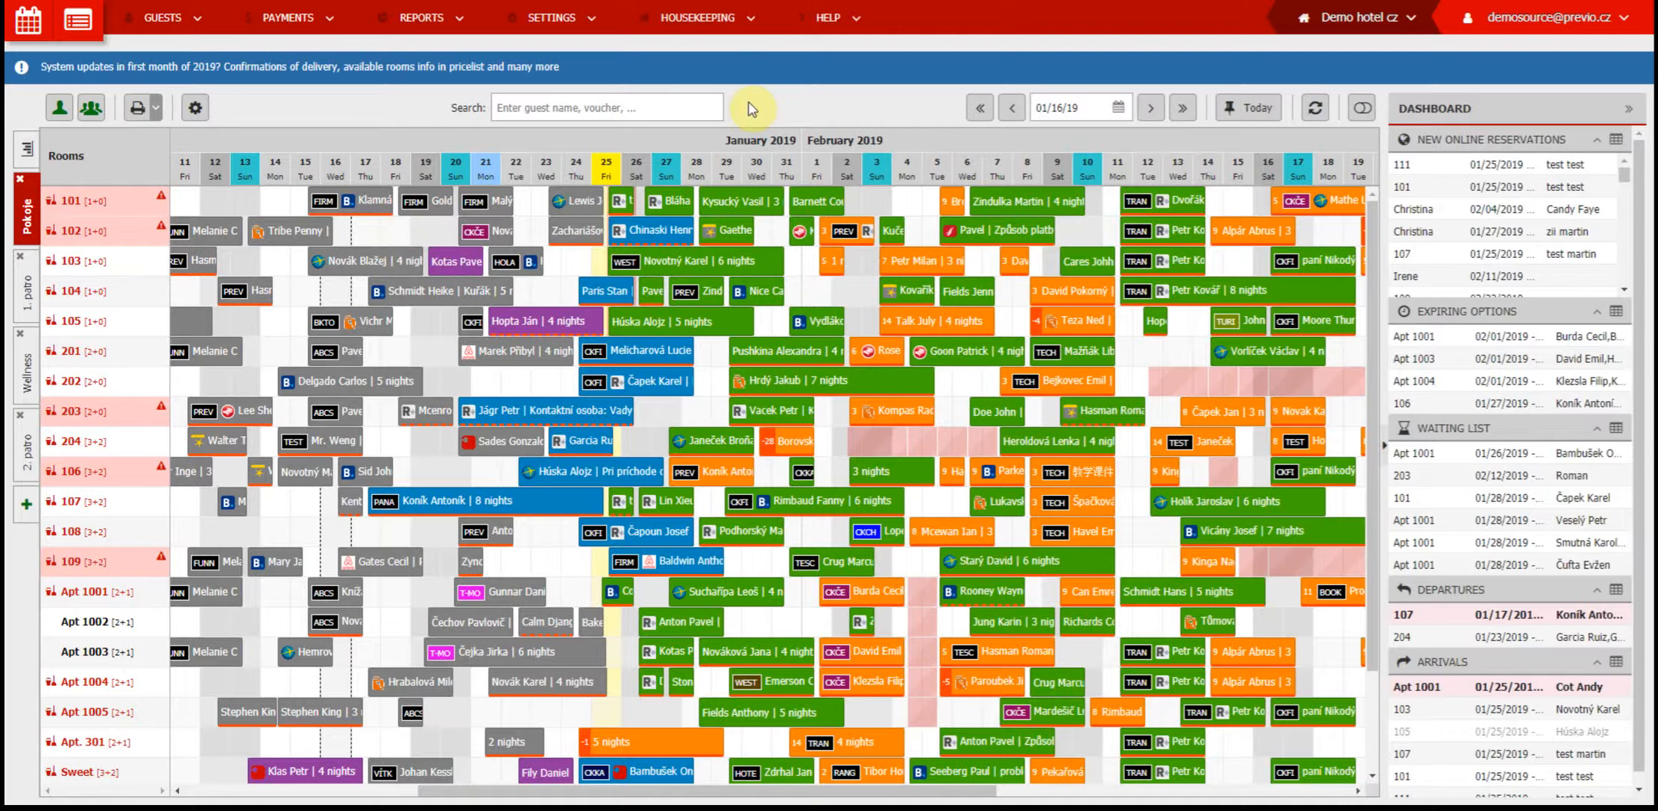
# Step: Open the list of user roles and start a new role named Reception
pyautogui.click(589, 22)
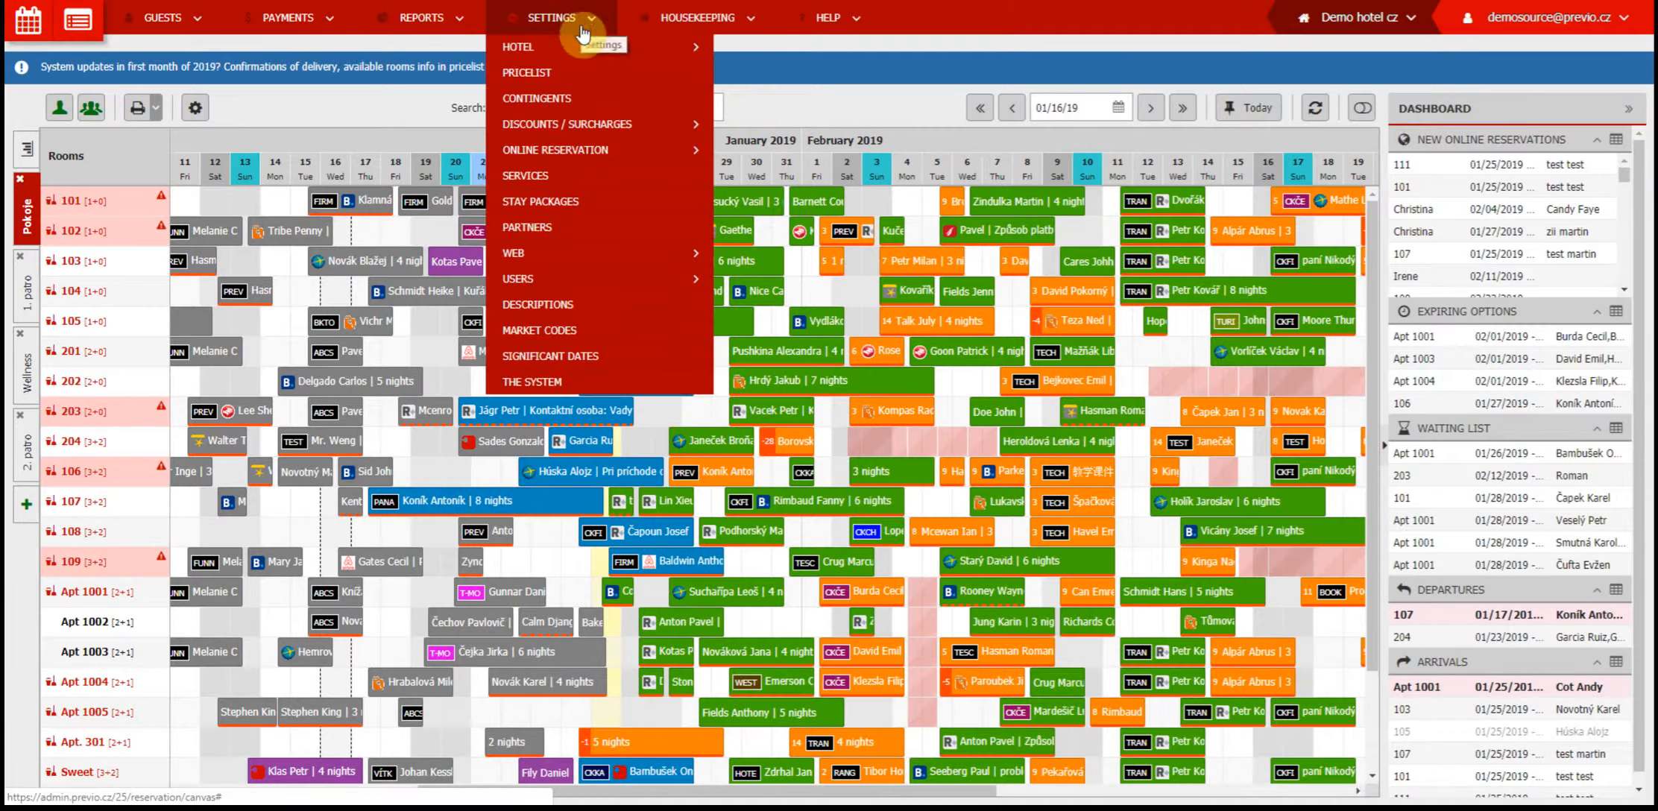
pyautogui.moveTo(578, 282)
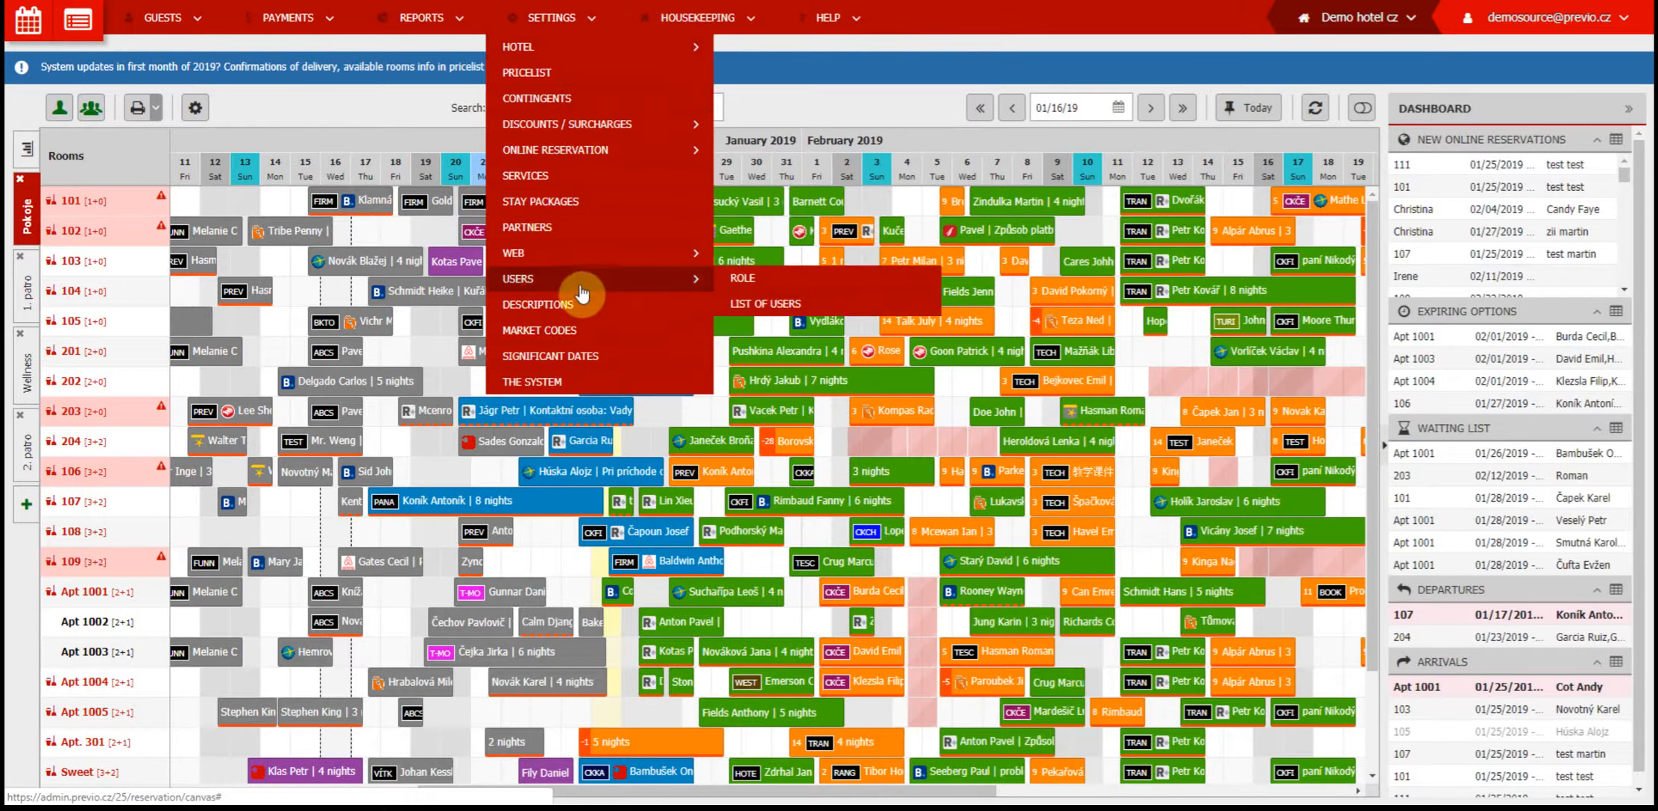
pyautogui.click(824, 290)
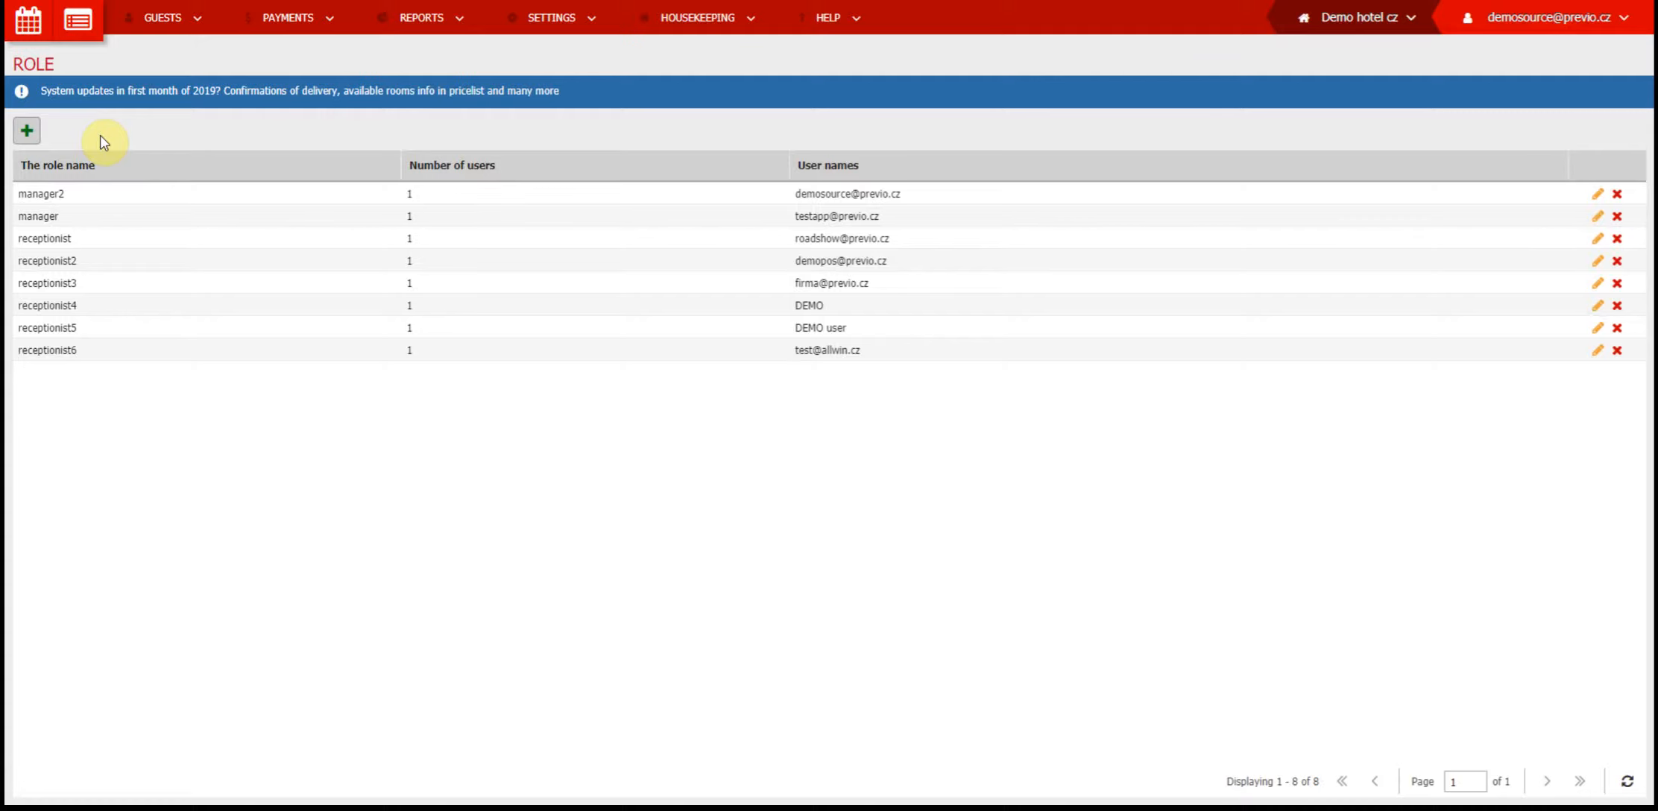
pyautogui.click(27, 134)
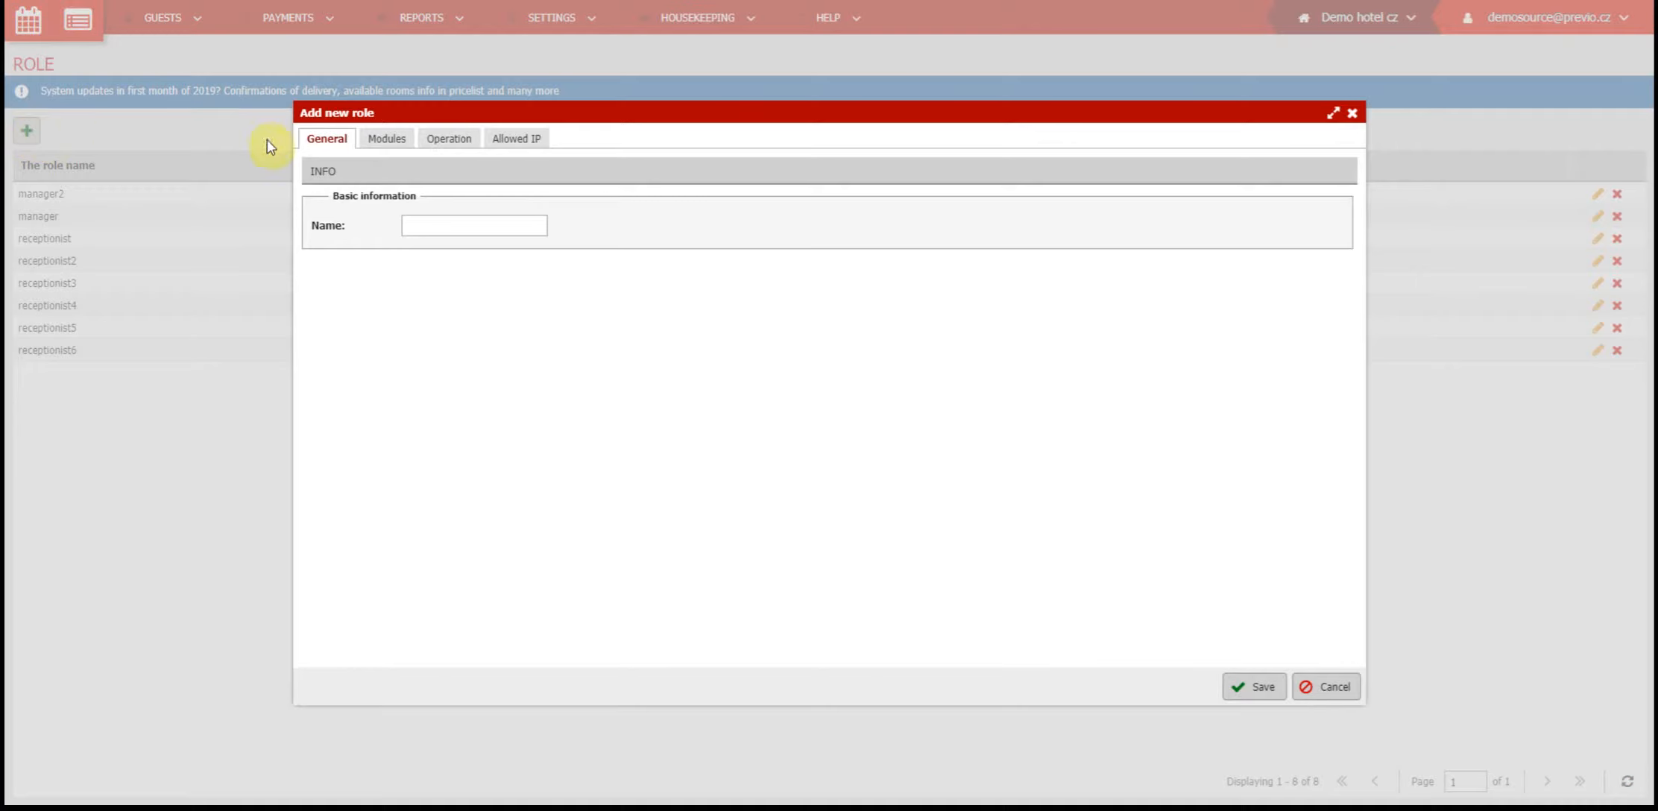
pyautogui.click(470, 225)
pyautogui.write('Reception')
# Step: Grant the role module access to Guest database, Companies, Foreign Guest Register and Reservation
pyautogui.click(389, 141)
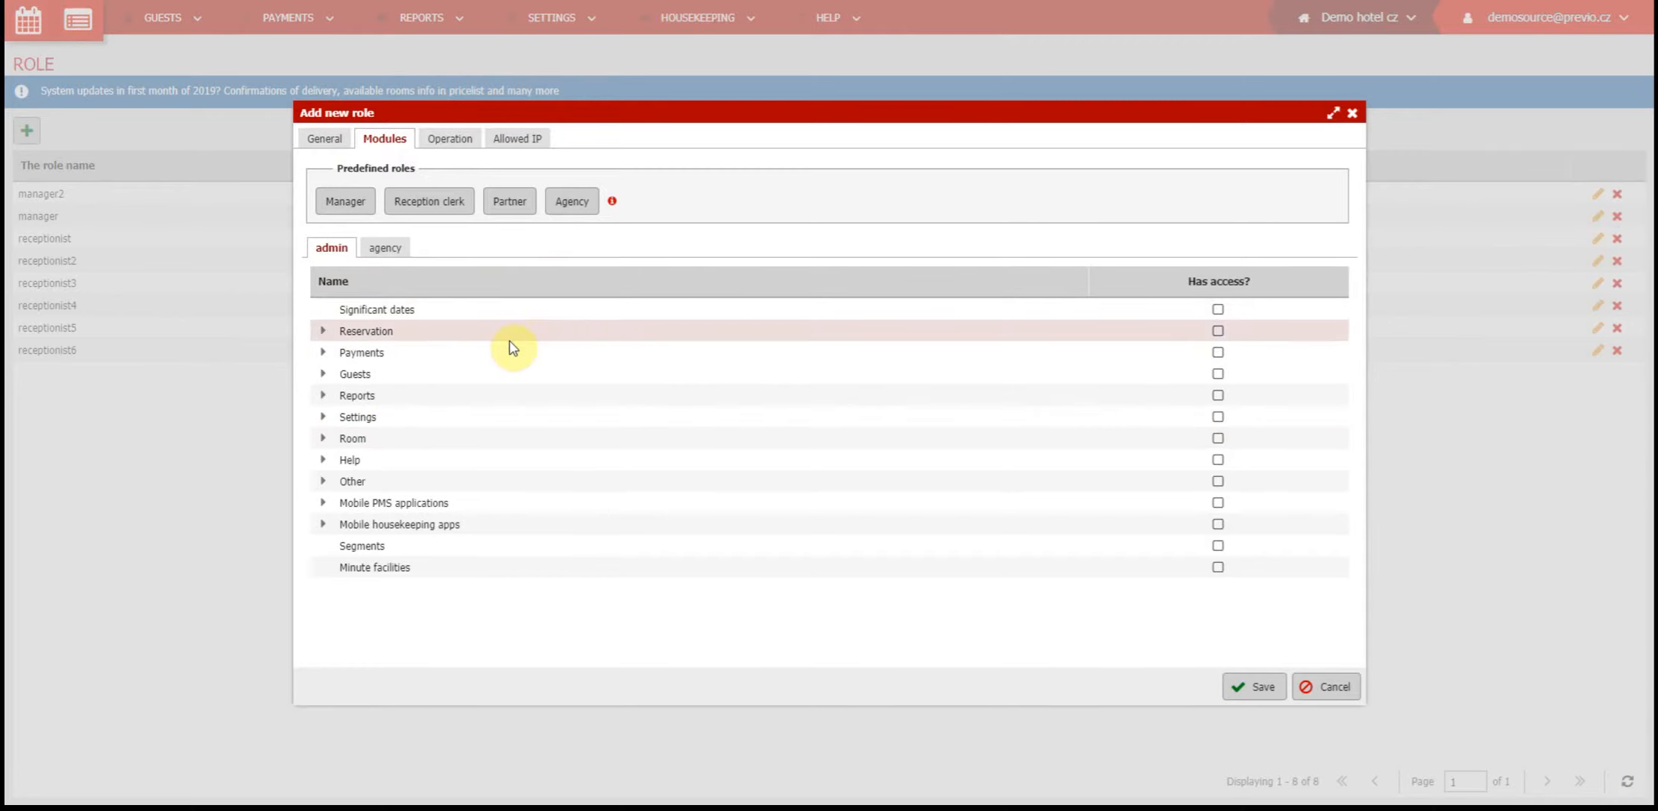
pyautogui.click(324, 375)
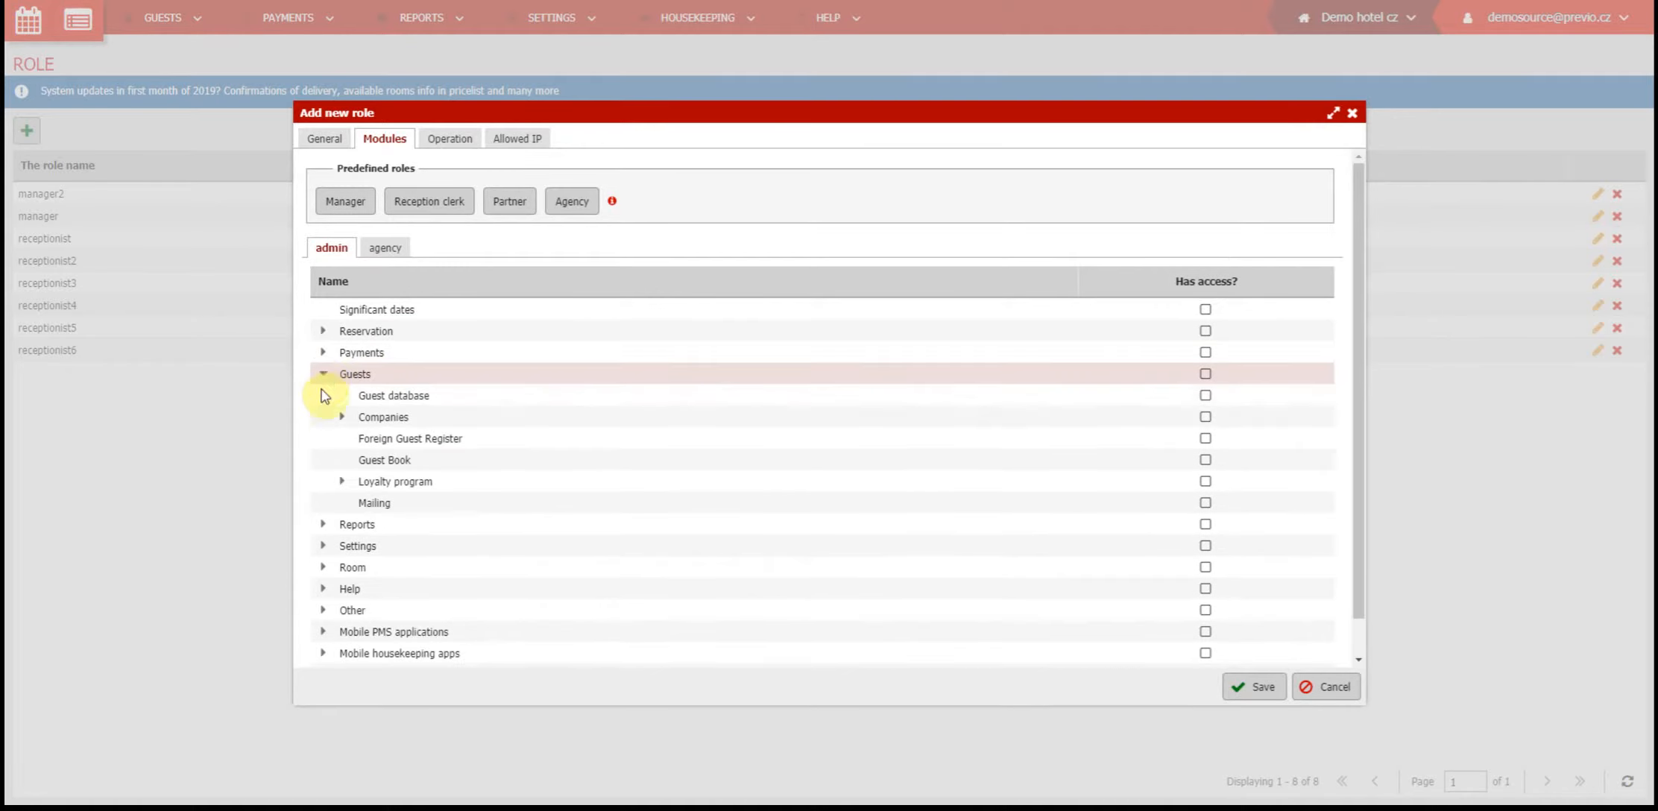
pyautogui.click(1205, 395)
pyautogui.click(1205, 417)
pyautogui.click(1206, 438)
pyautogui.click(1206, 331)
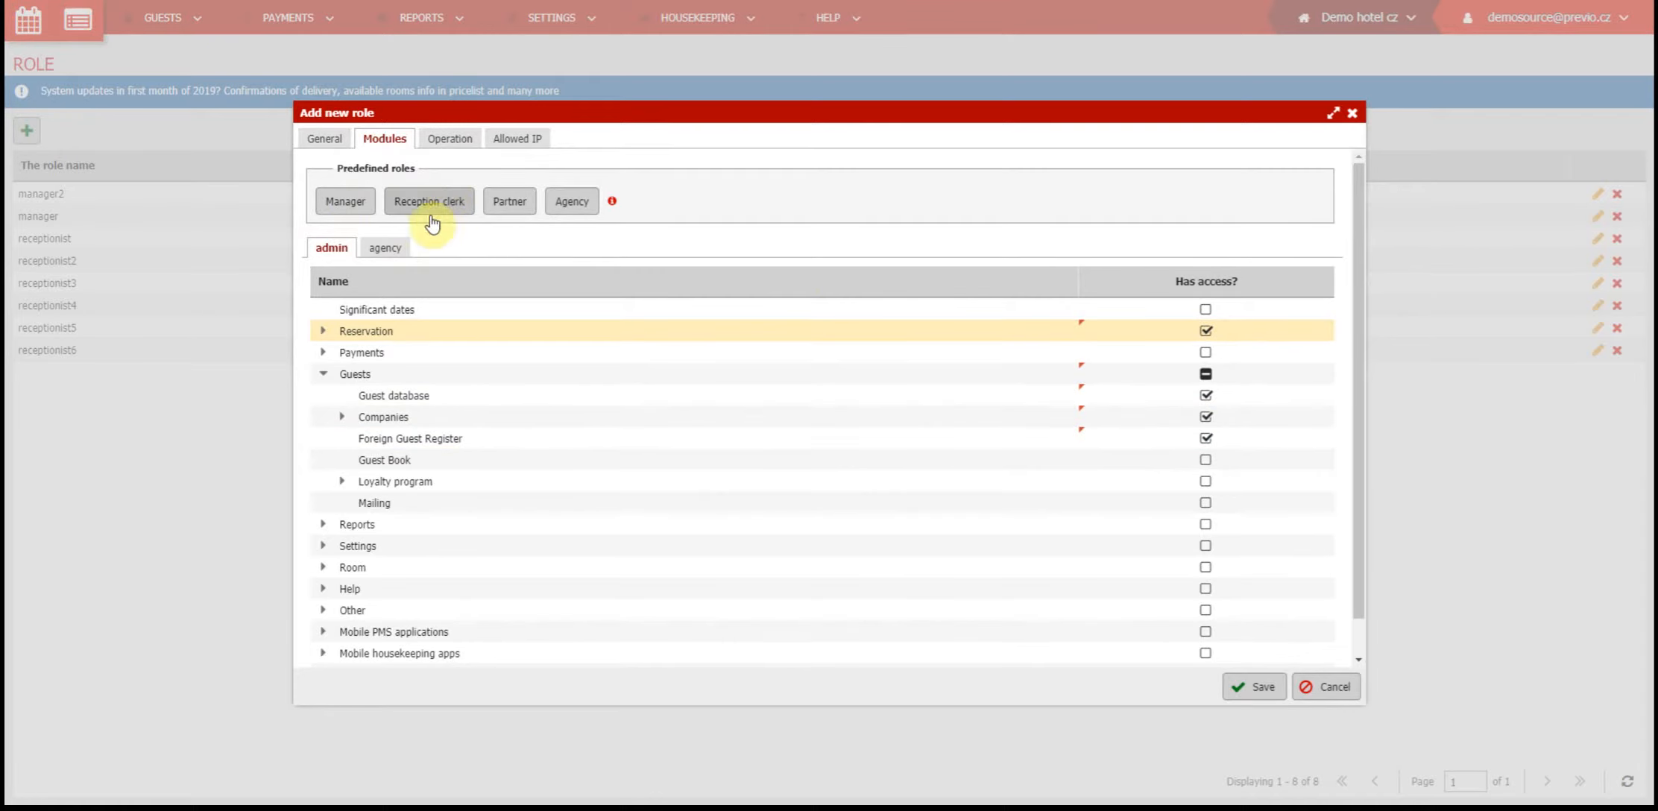
# Step: Try the predefined Manager module access, replace it with the Reception clerk preset, and expand the Payments and Reservation modules
pyautogui.click(357, 213)
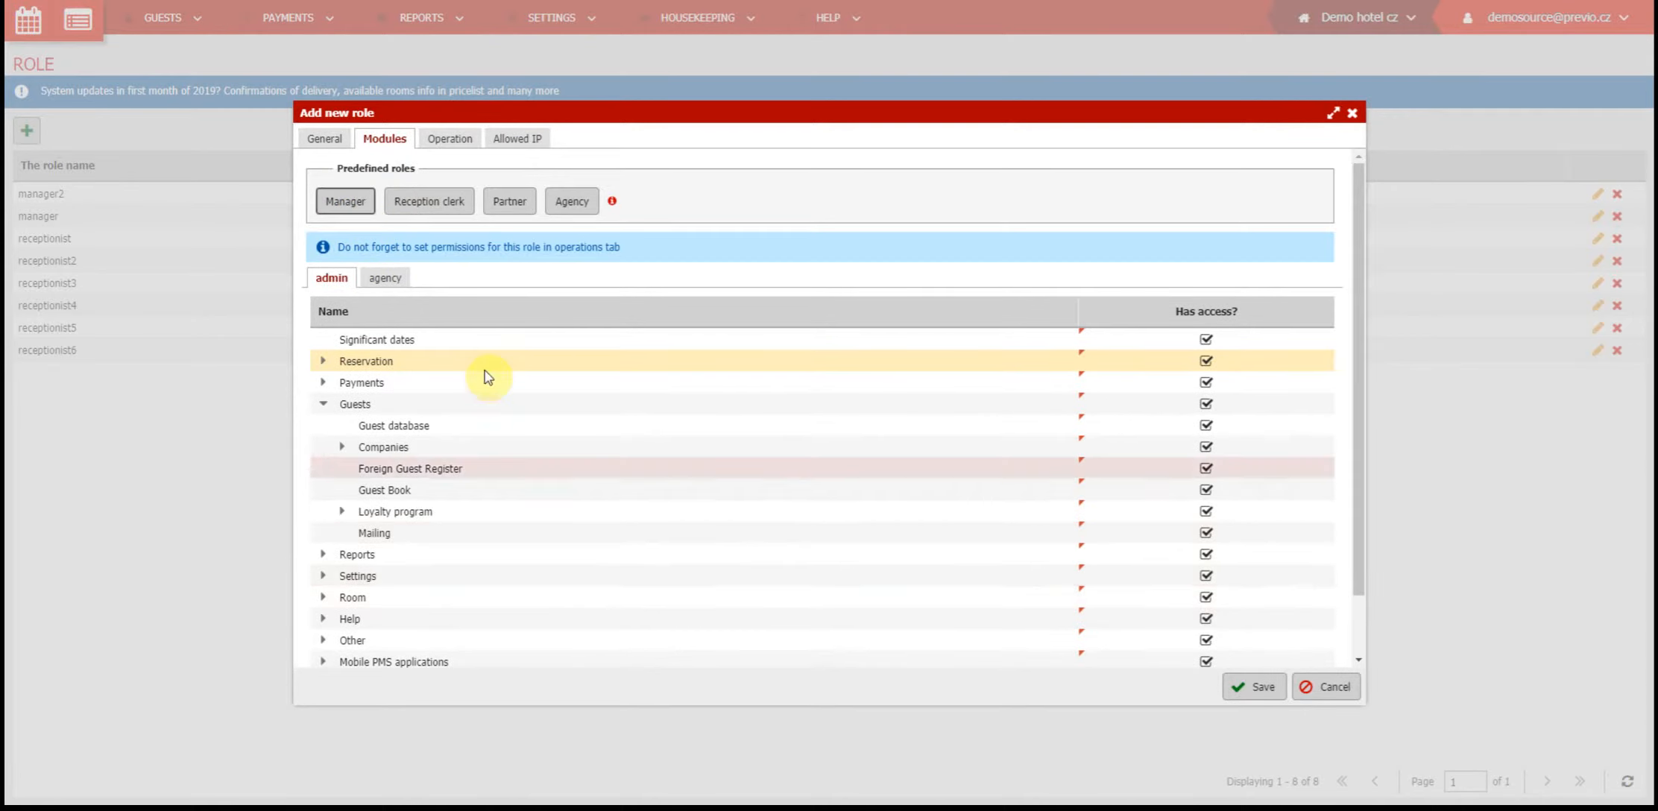
pyautogui.click(421, 212)
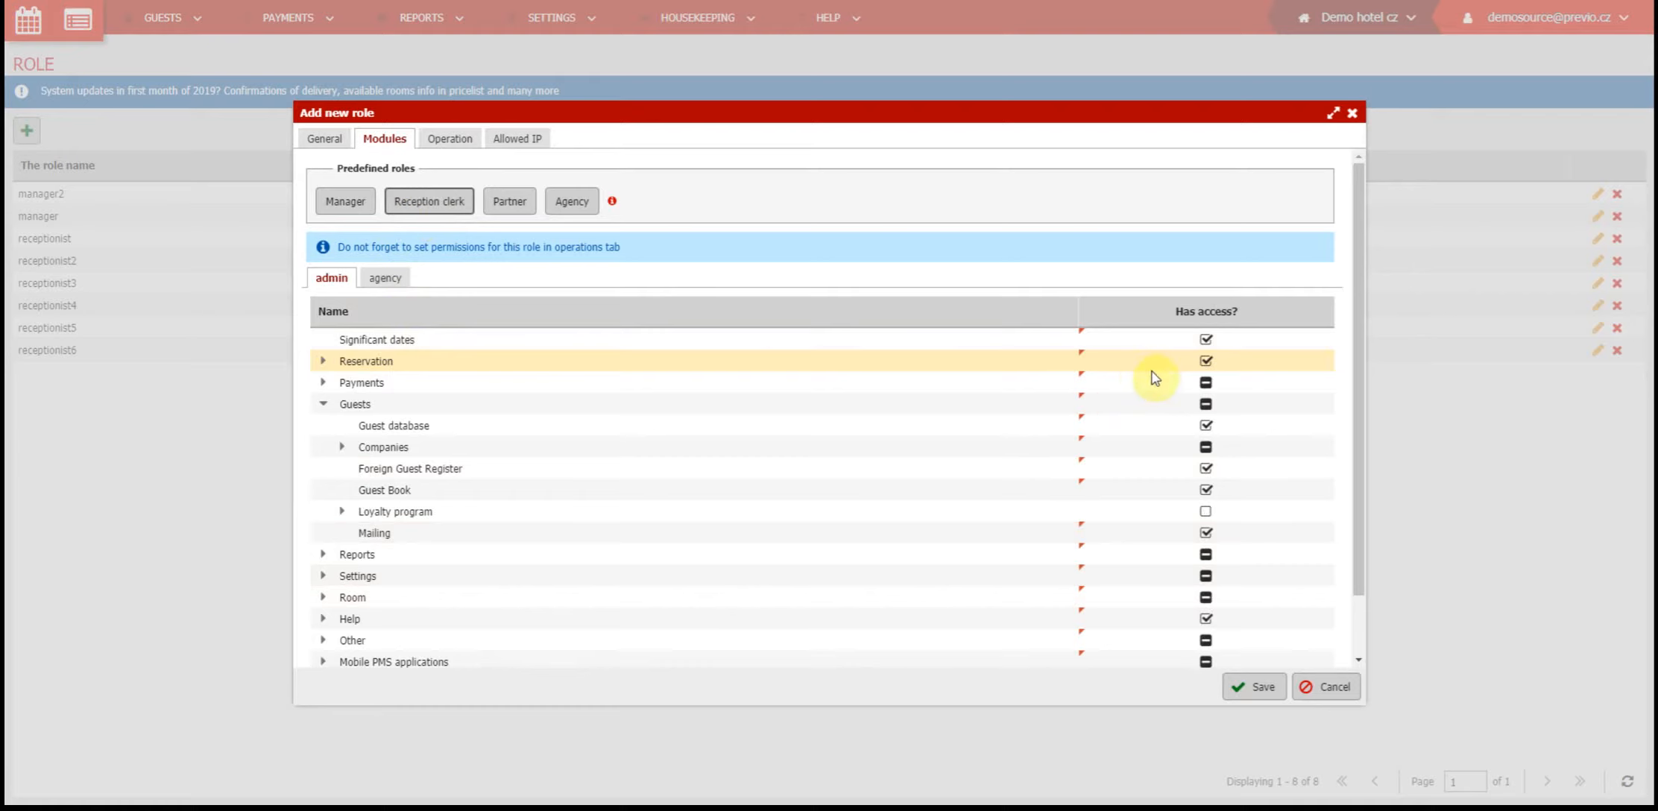
pyautogui.click(323, 352)
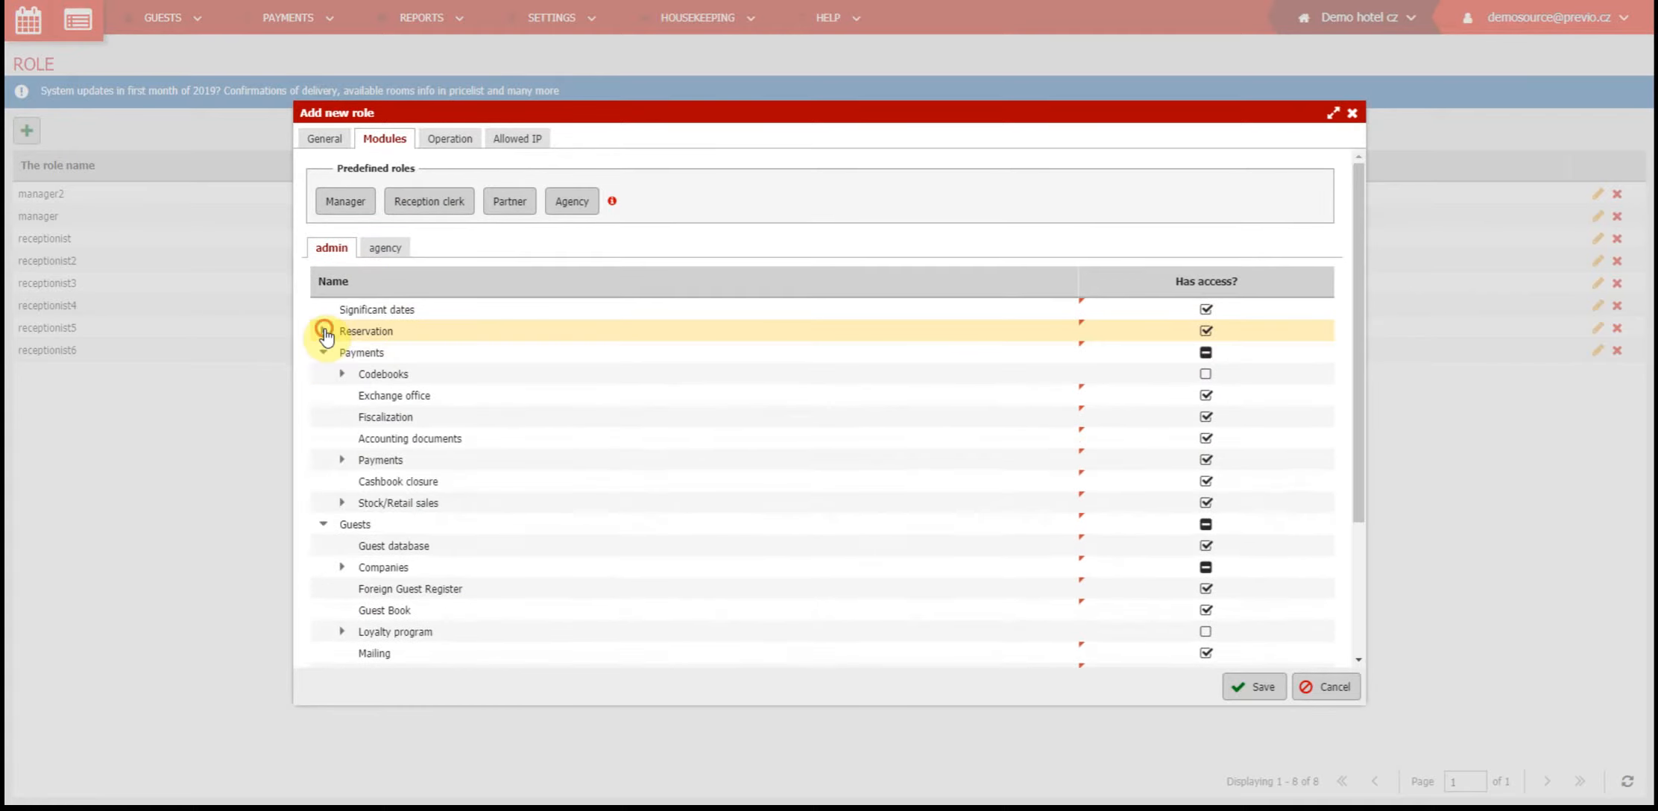
pyautogui.click(323, 330)
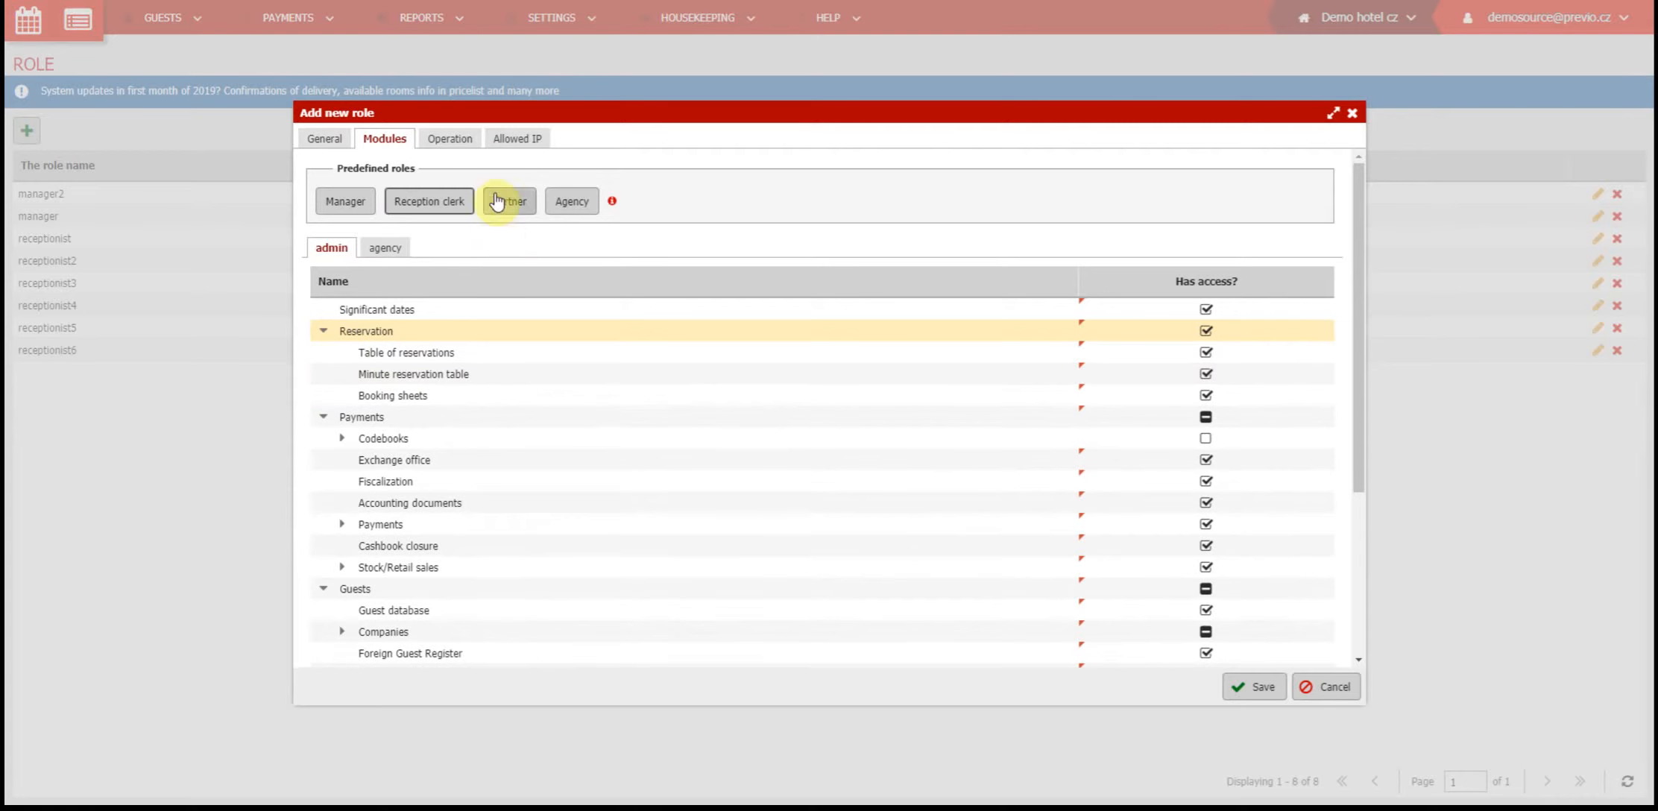
# Step: Apply the predefined Reception clerk permissions to the role's operations
pyautogui.click(471, 139)
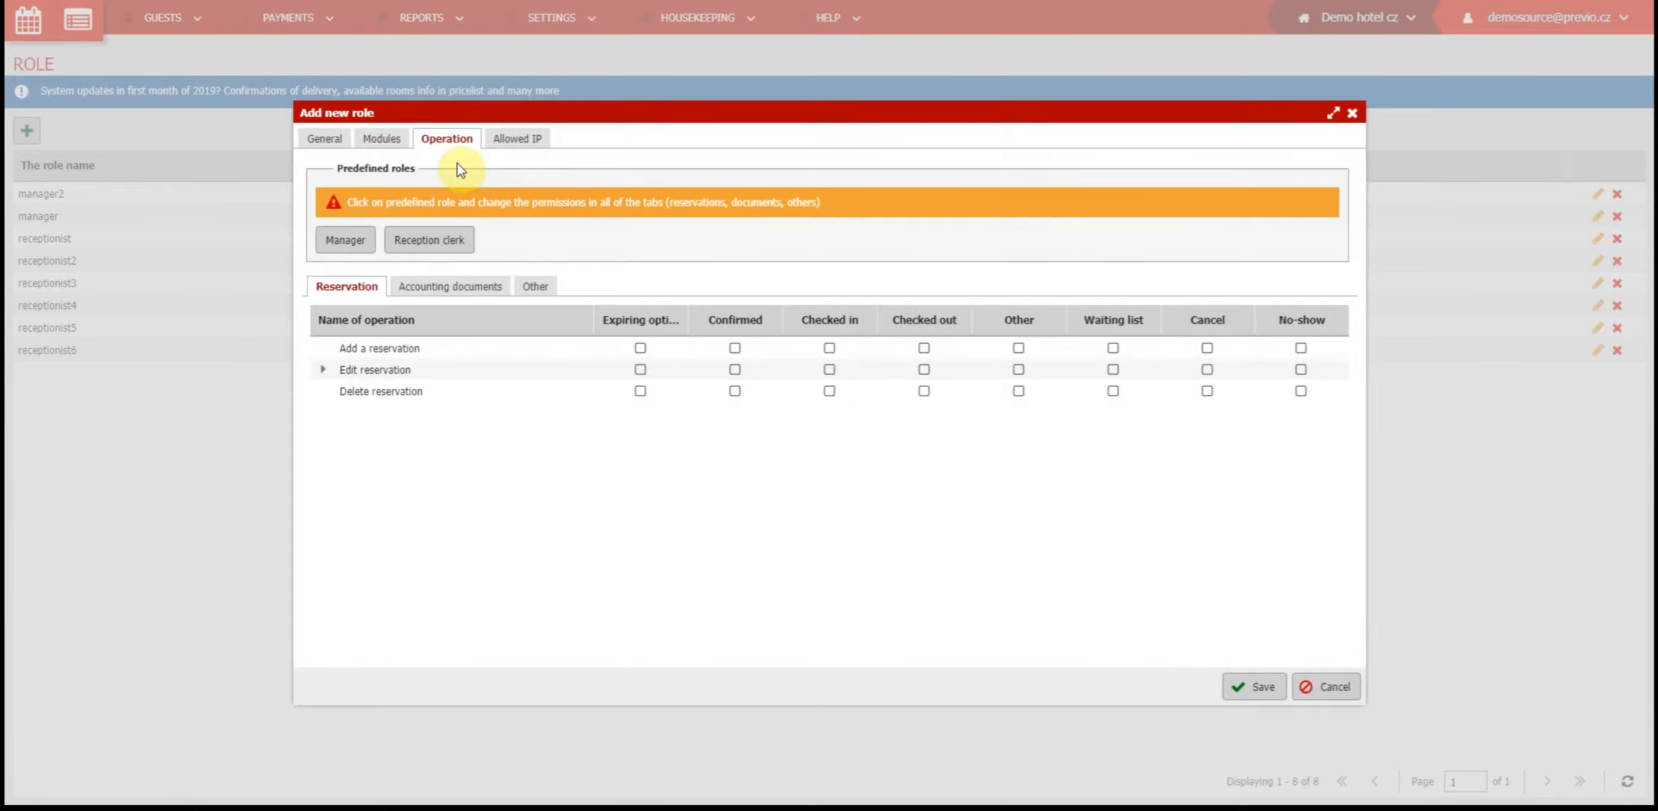
pyautogui.click(436, 295)
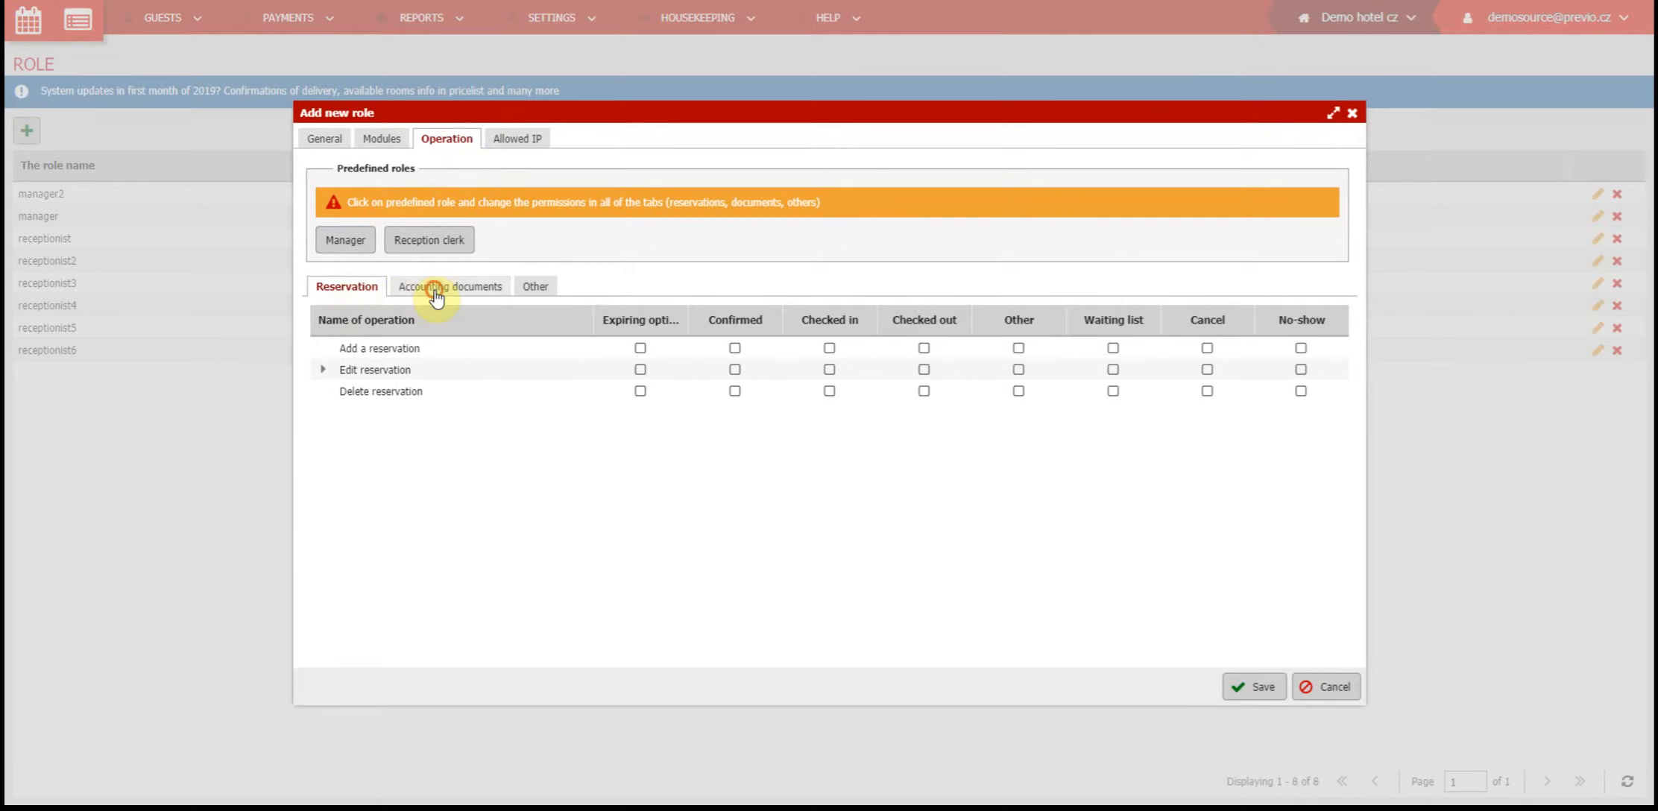
pyautogui.click(542, 294)
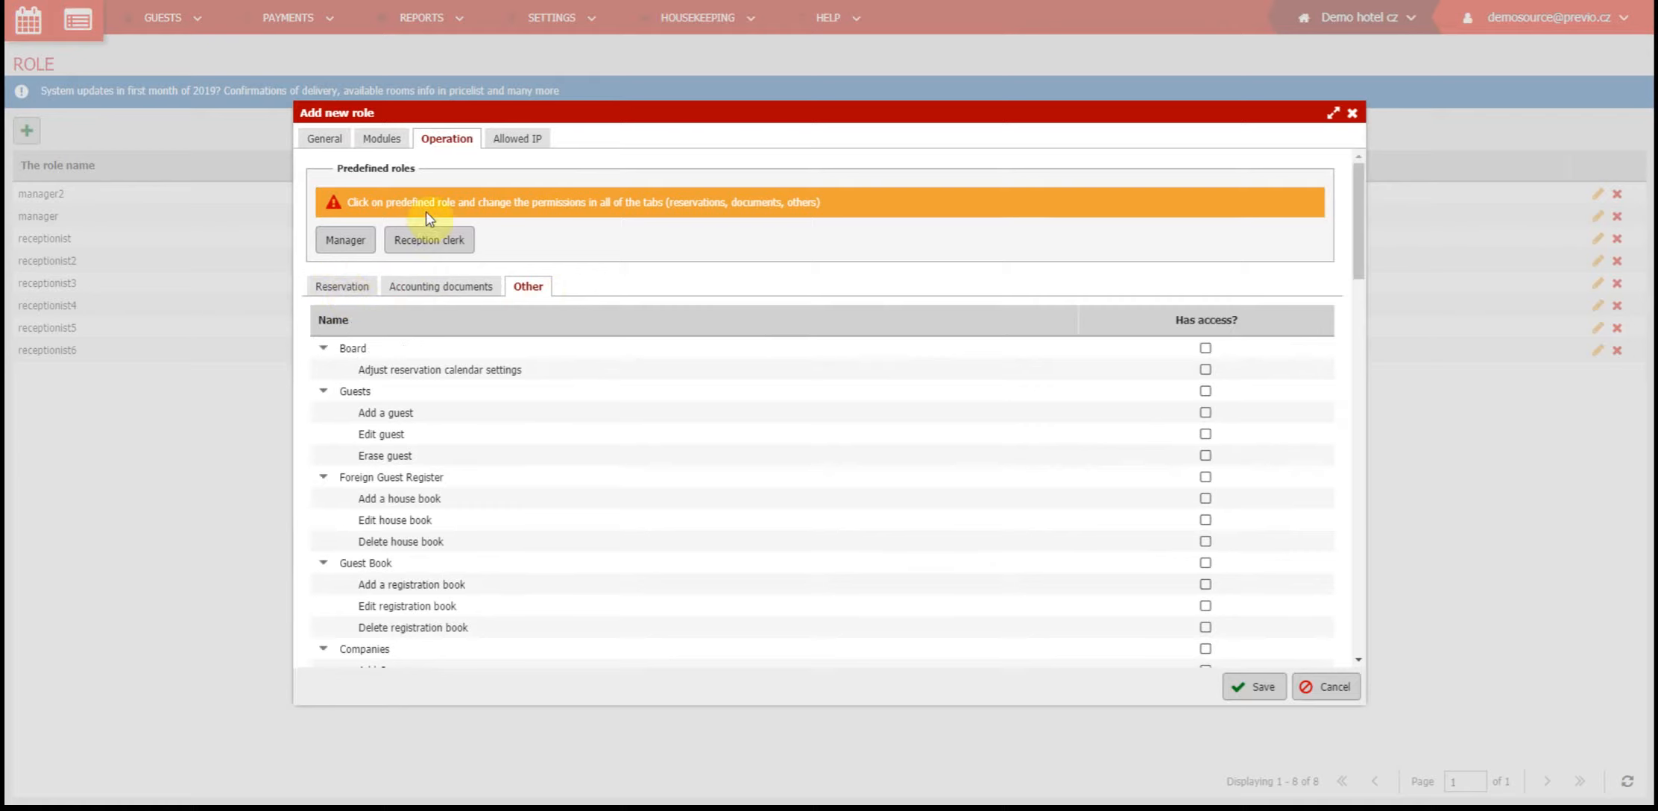
pyautogui.click(427, 242)
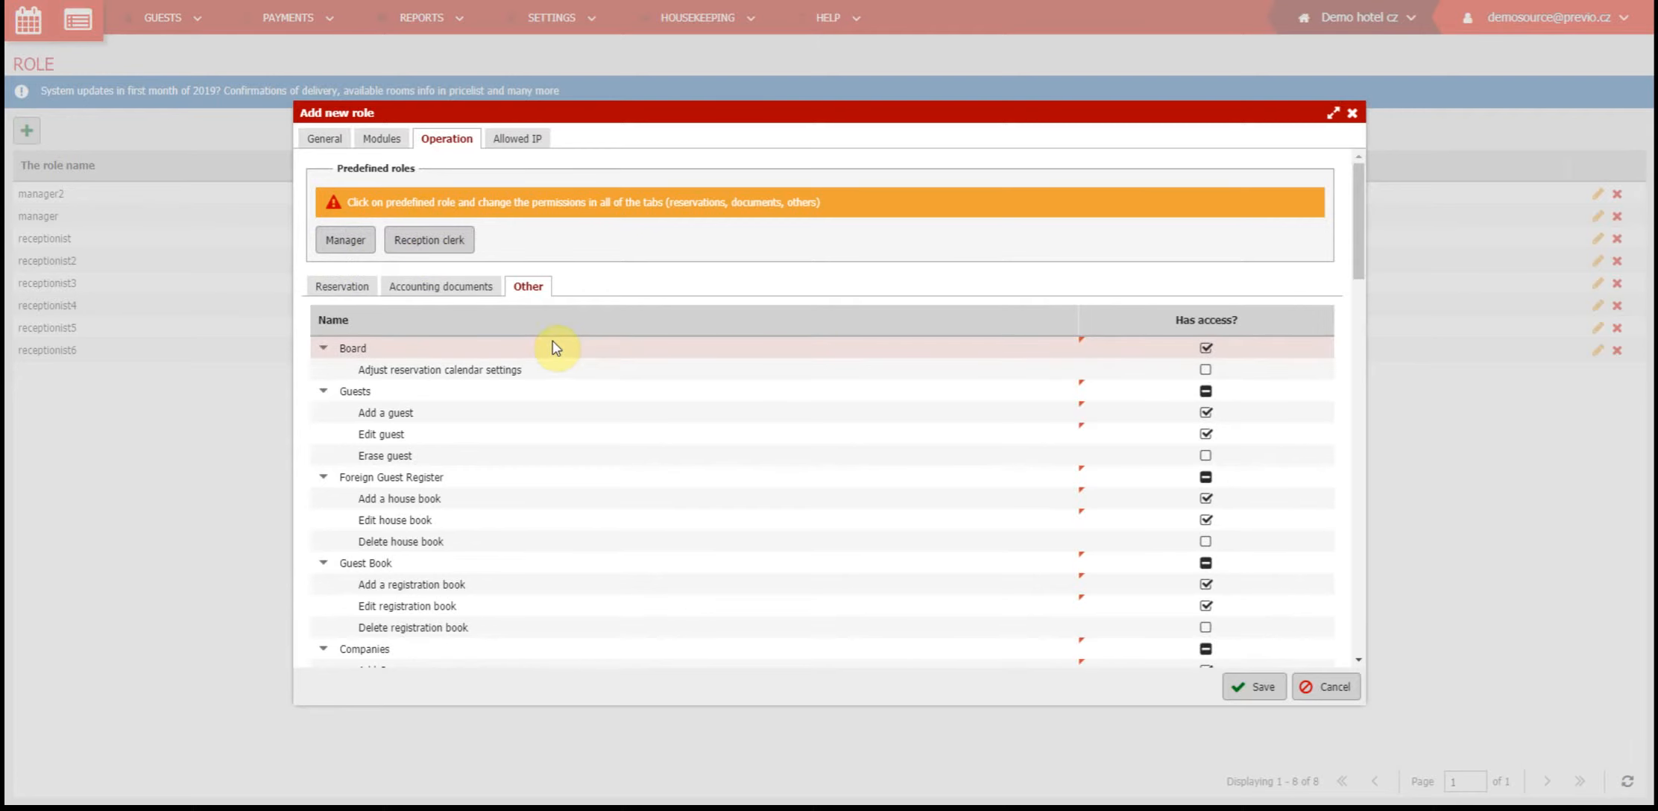
# Step: Revoke Delete reservation for expiring option, confirmed, checked-in and other reservations, and revoke all status changes for cancelled ones
pyautogui.click(369, 296)
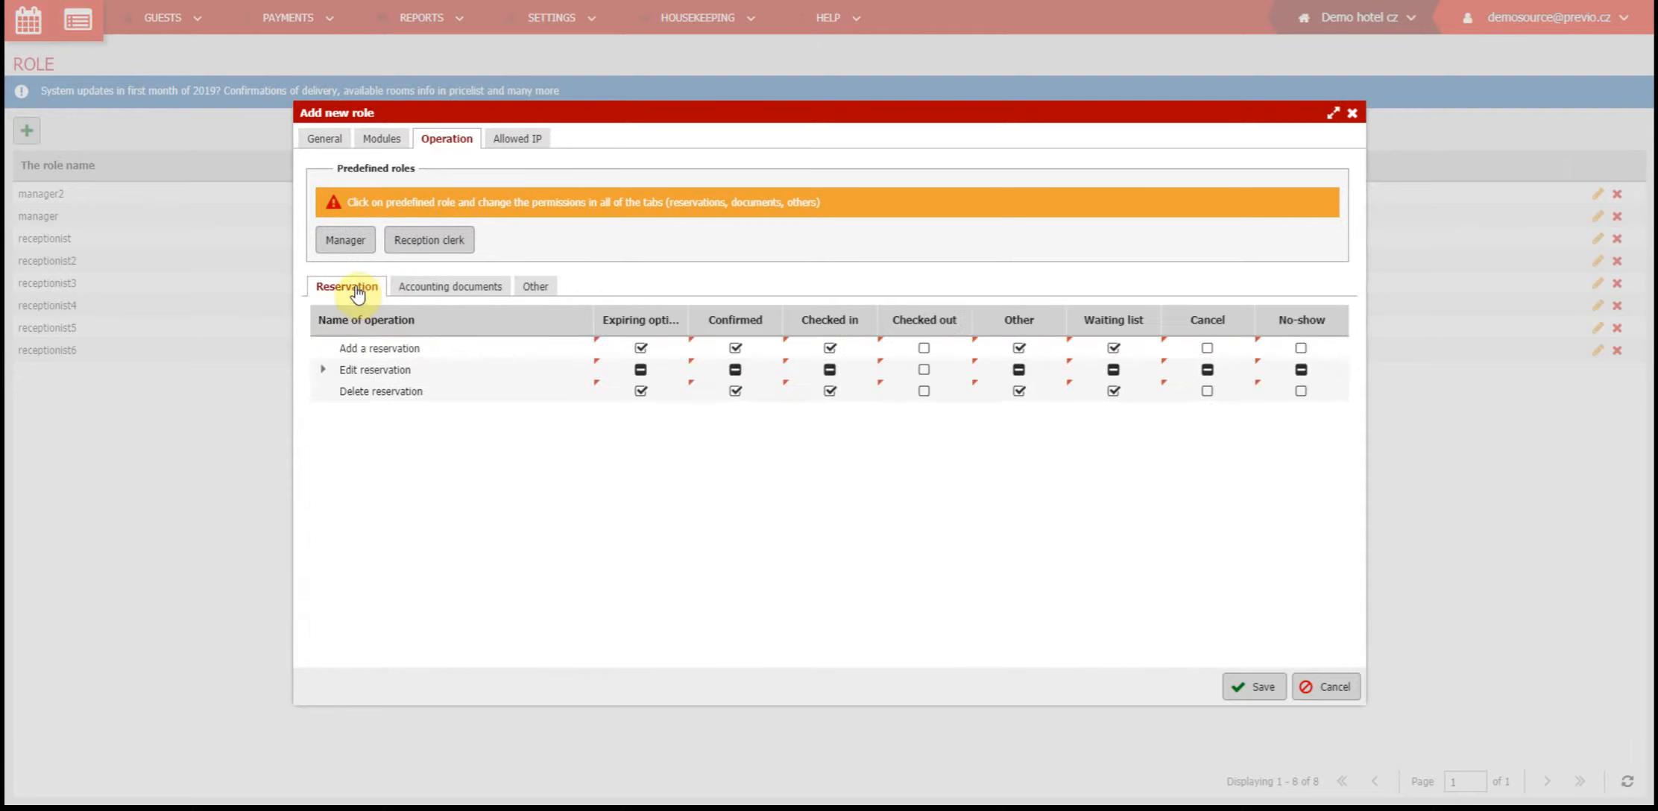
pyautogui.click(319, 370)
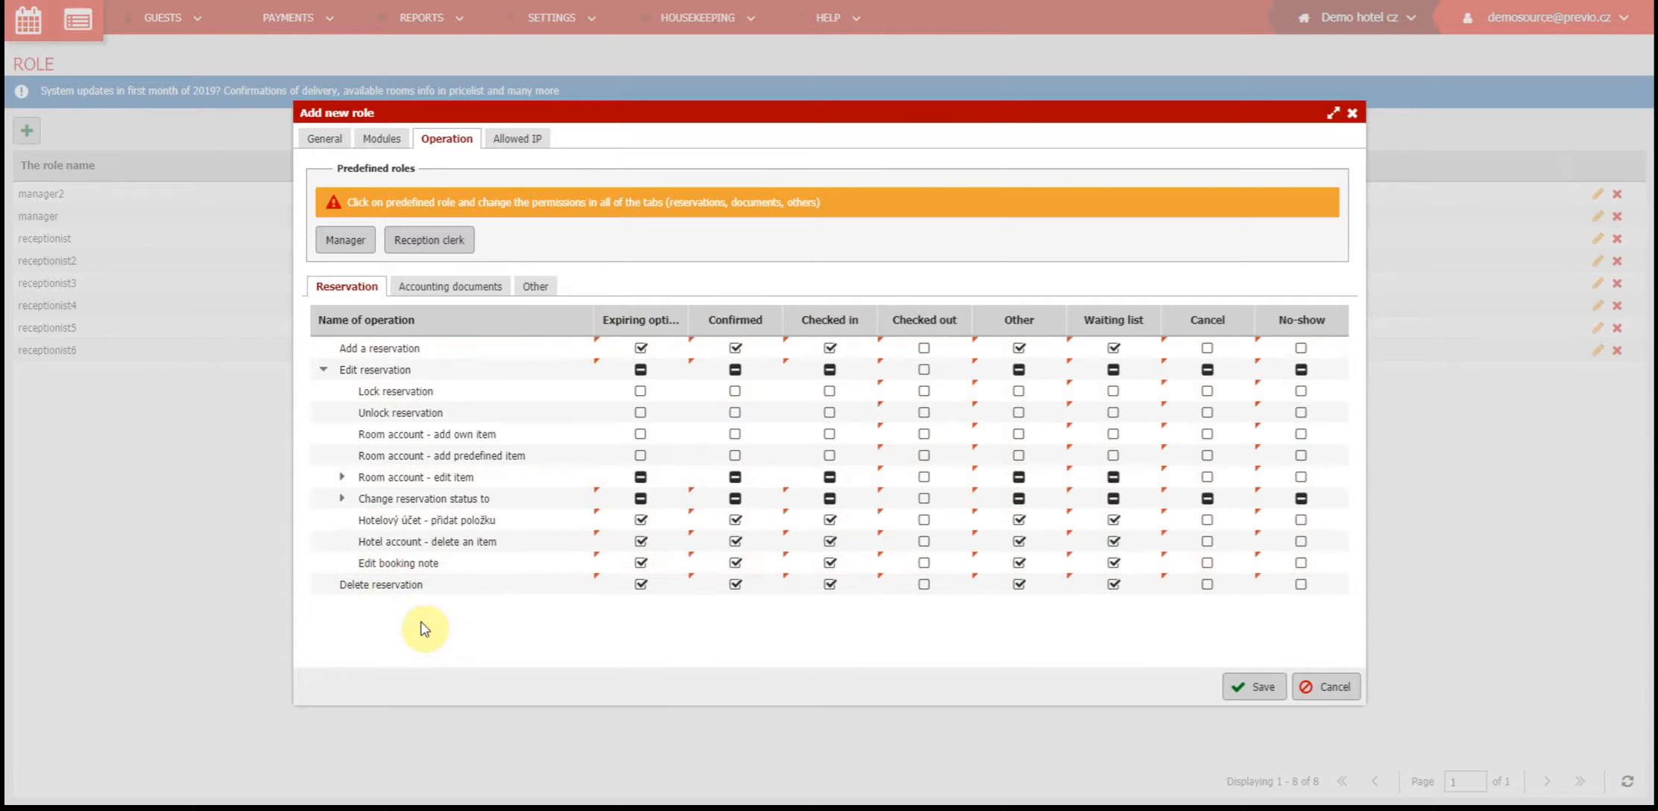
pyautogui.click(641, 585)
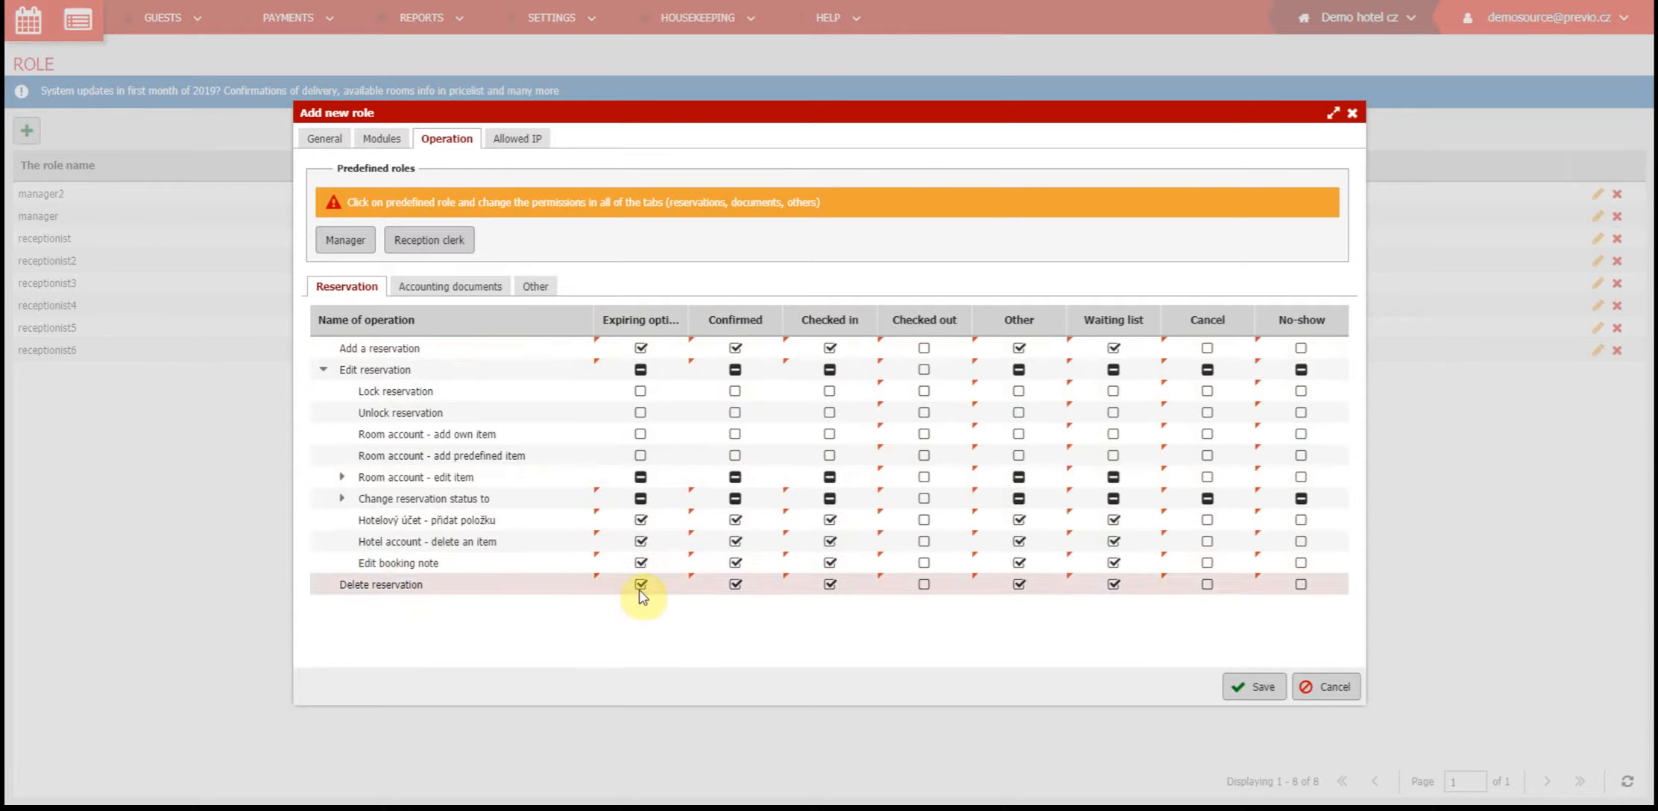
pyautogui.click(830, 584)
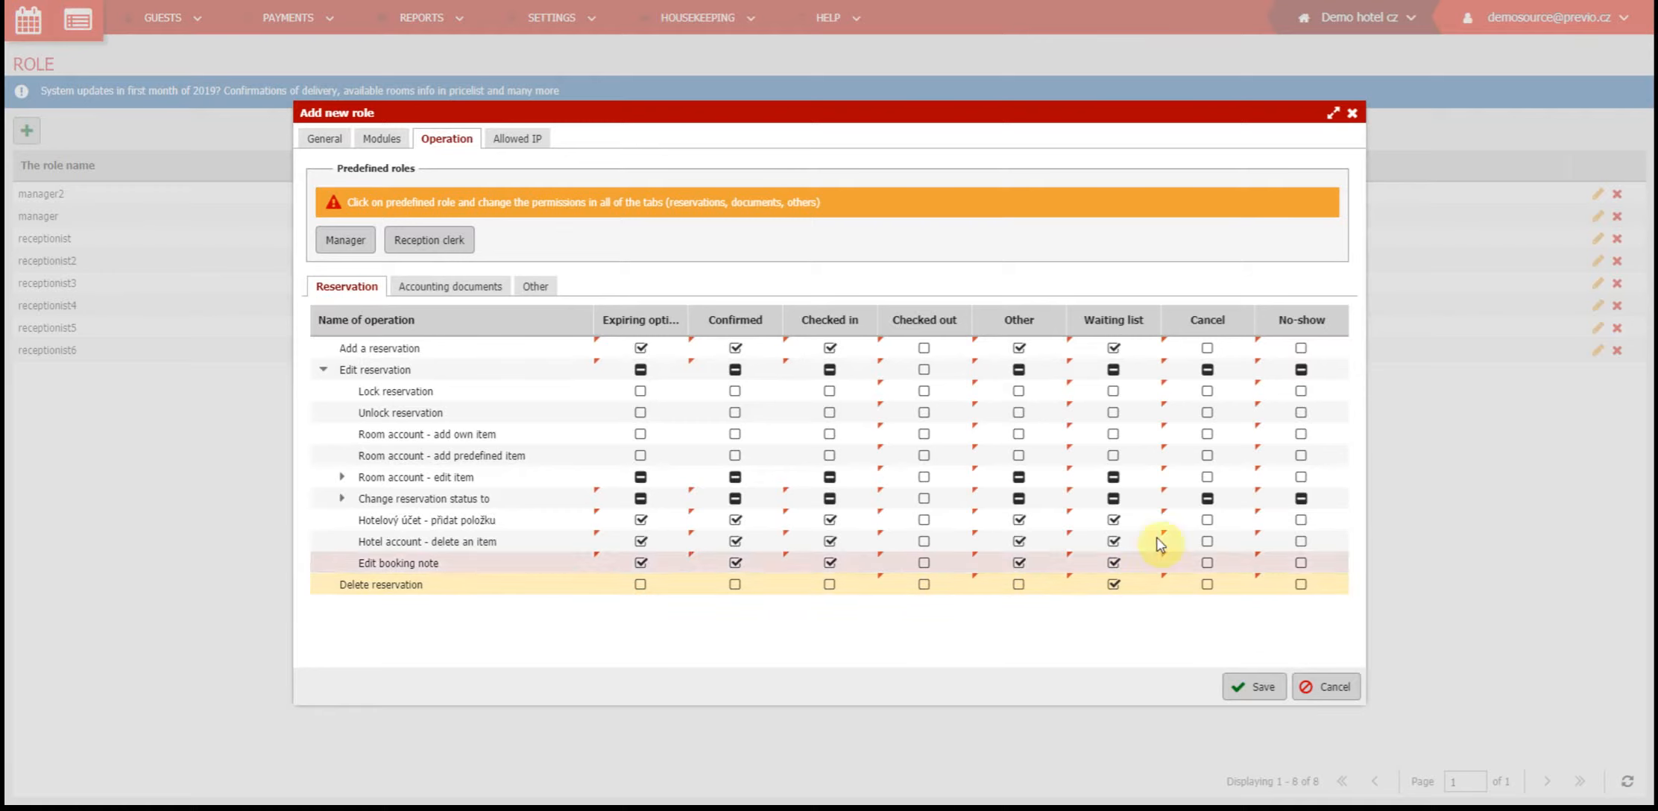
pyautogui.click(1207, 499)
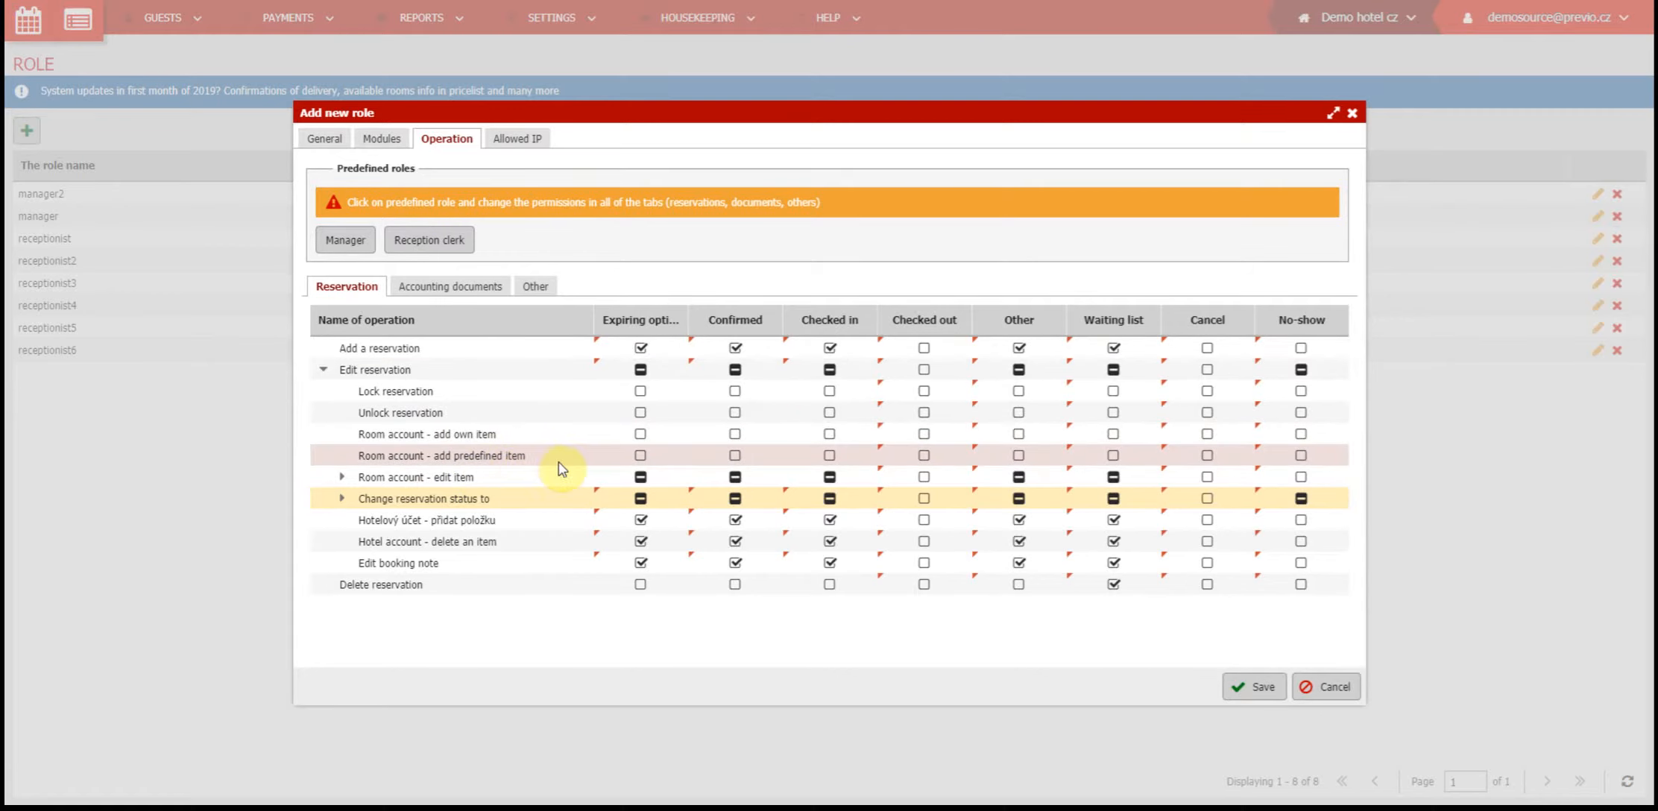
# Step: Allow adding predefined room account items for expiring option, confirmed, checked-in and checked-out reservations, and review the room account item-editing permissions
pyautogui.click(639, 455)
pyautogui.click(735, 456)
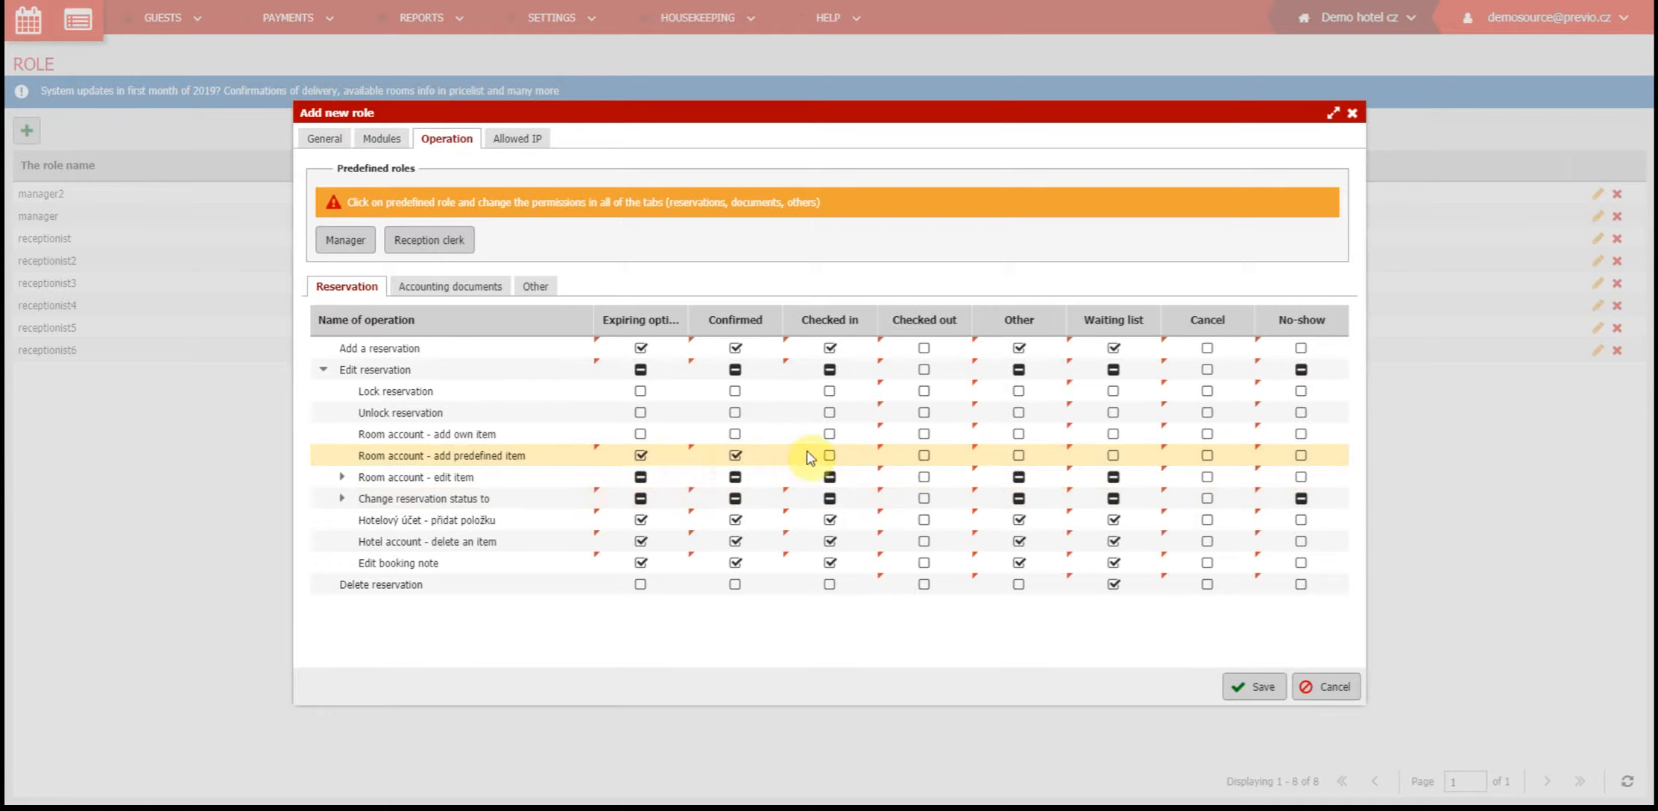
pyautogui.click(829, 456)
pyautogui.click(921, 455)
pyautogui.click(340, 478)
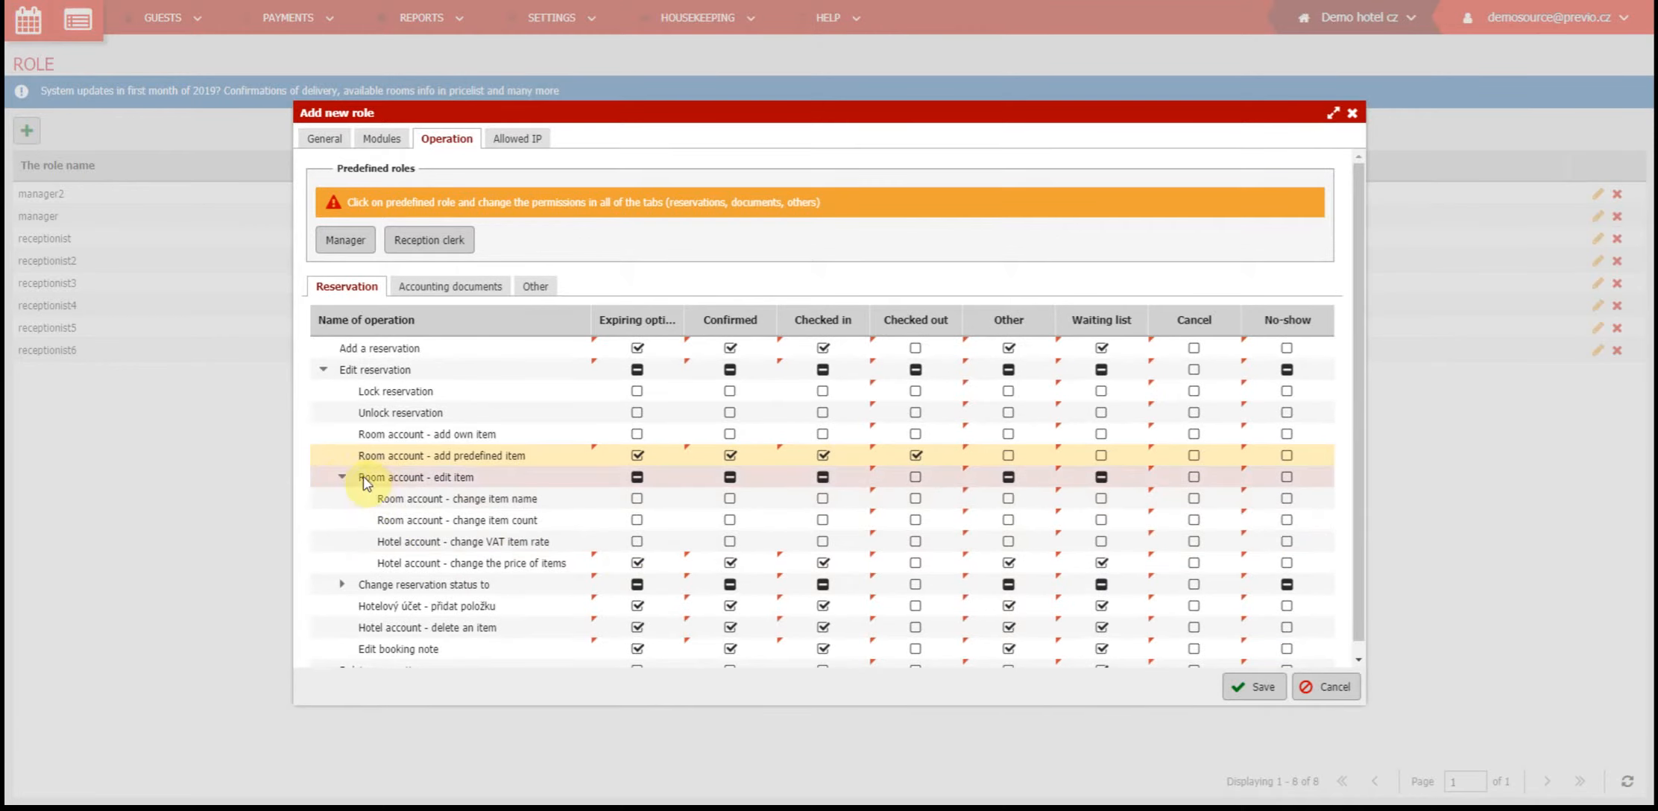
pyautogui.click(341, 478)
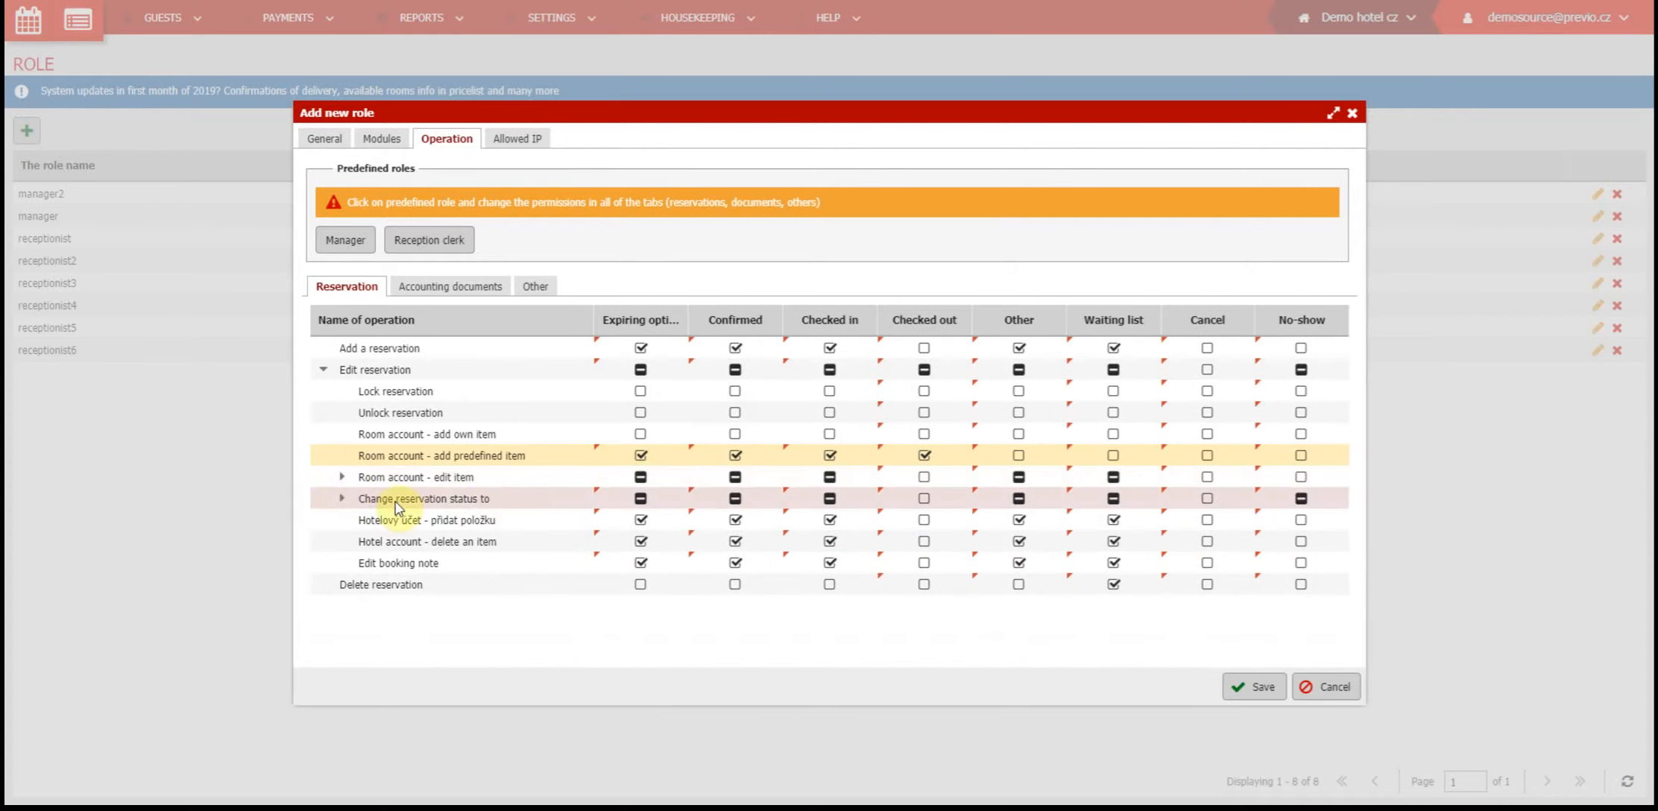
# Step: Disallow changing the status of confirmed reservations to option, others or waiting list
pyautogui.click(344, 500)
pyautogui.scroll(-1, 469, 515)
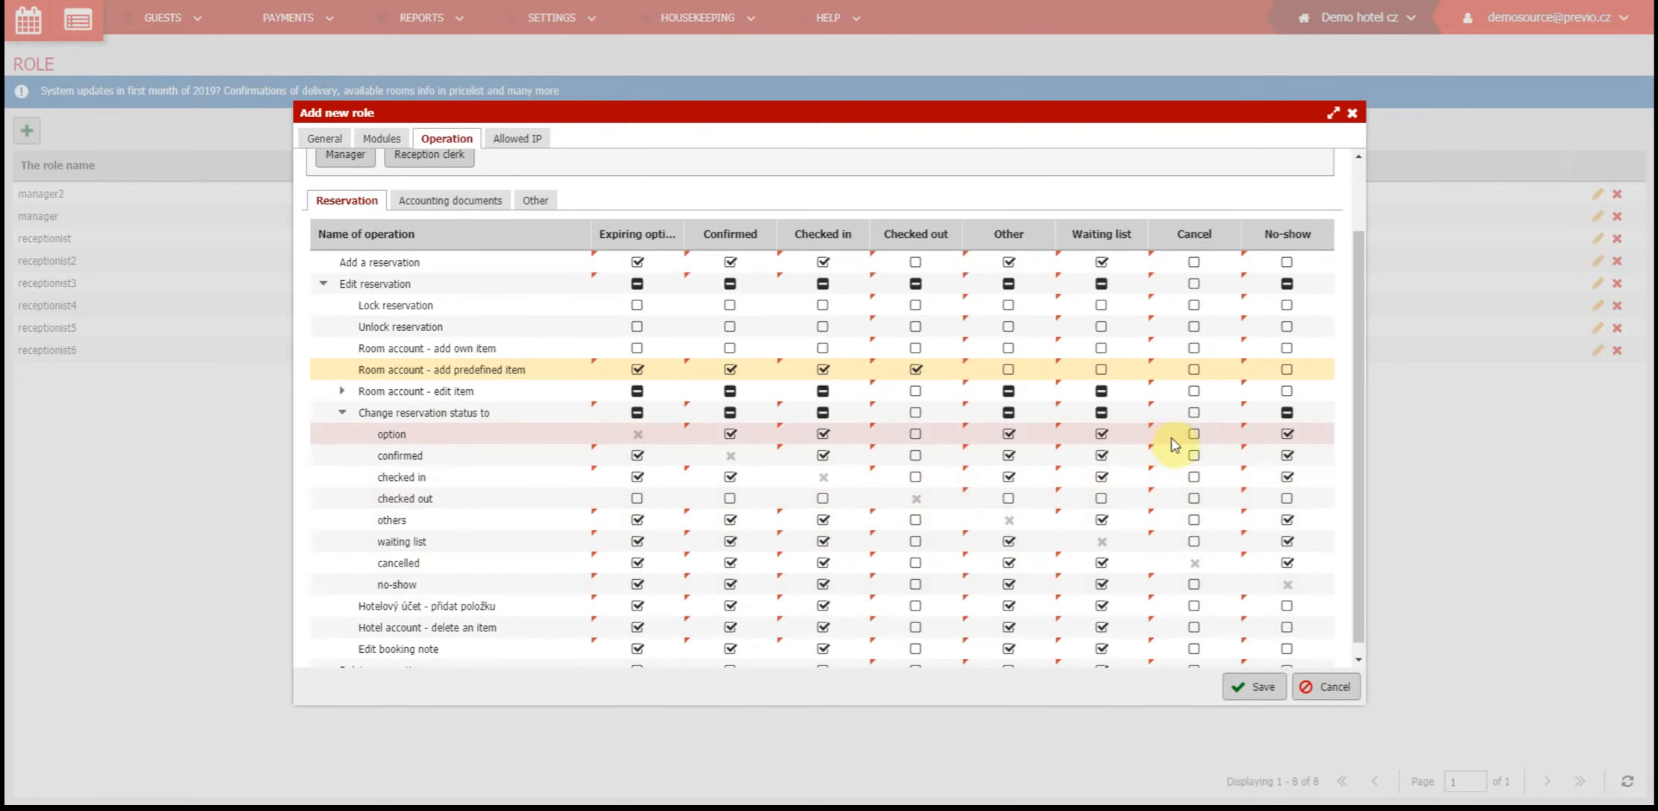
pyautogui.click(730, 434)
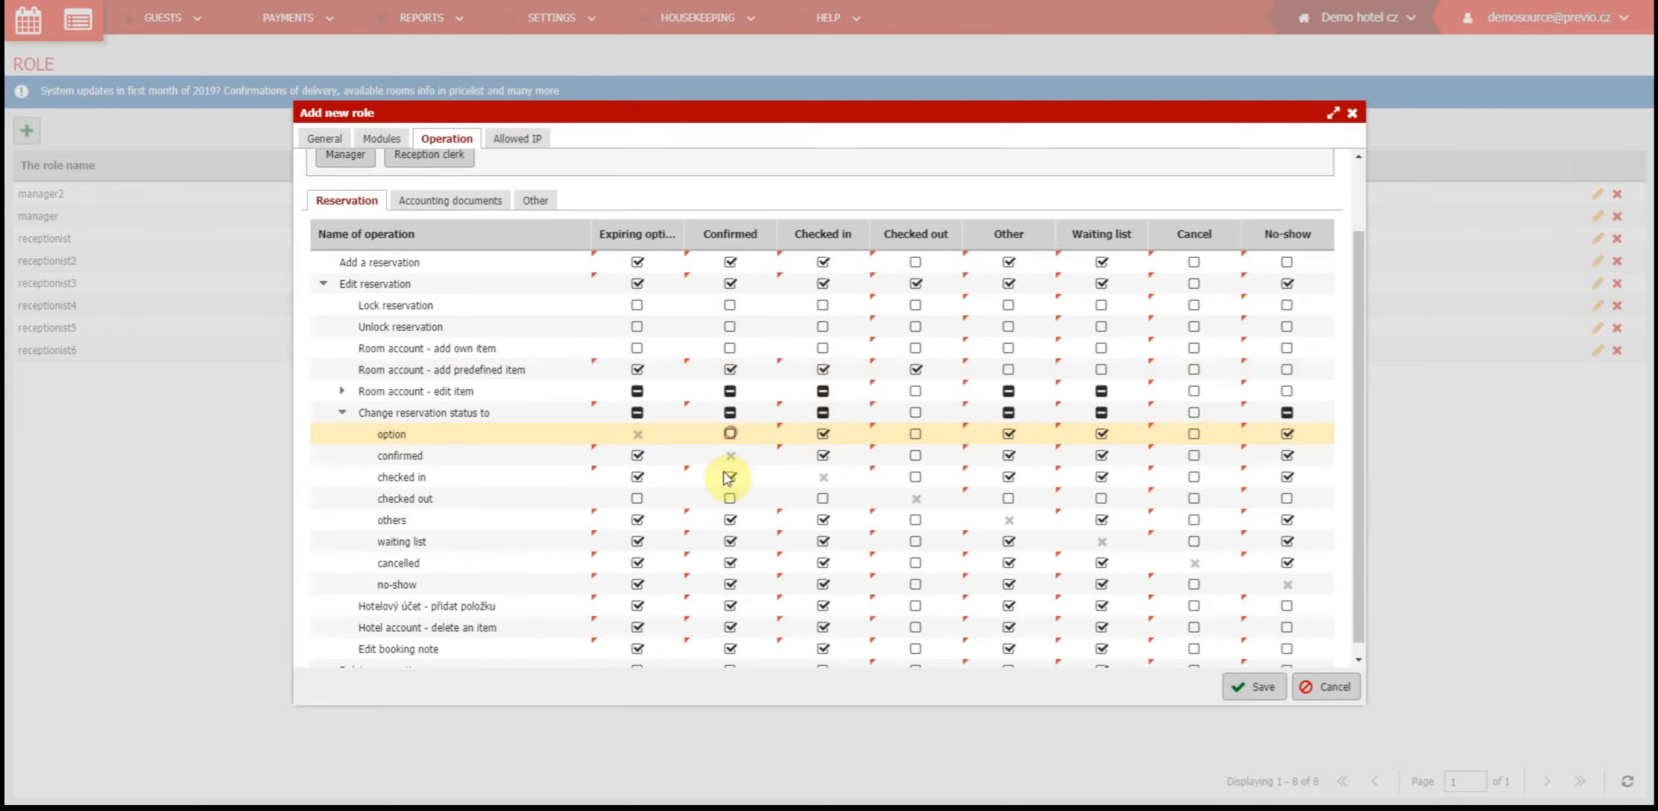
pyautogui.click(730, 522)
pyautogui.click(730, 541)
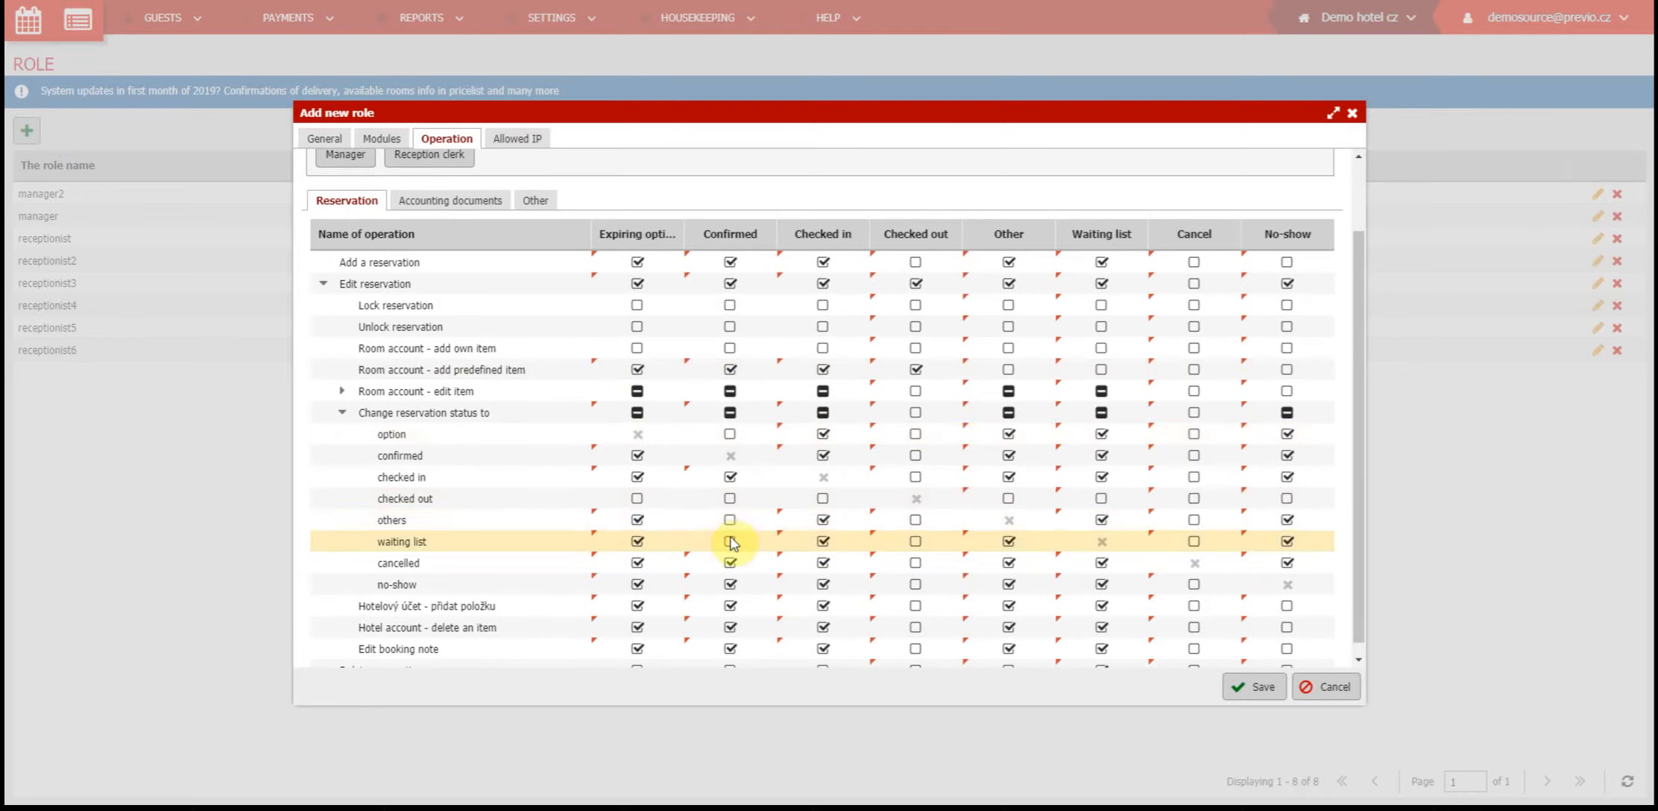
# Step: For checked-in reservations, allow the status change to checked out and disallow option, confirmed, others, waiting list, cancelled and no-show
pyautogui.click(822, 434)
pyautogui.click(822, 455)
pyautogui.click(822, 519)
pyautogui.click(822, 499)
pyautogui.click(822, 541)
pyautogui.click(822, 563)
pyautogui.click(822, 585)
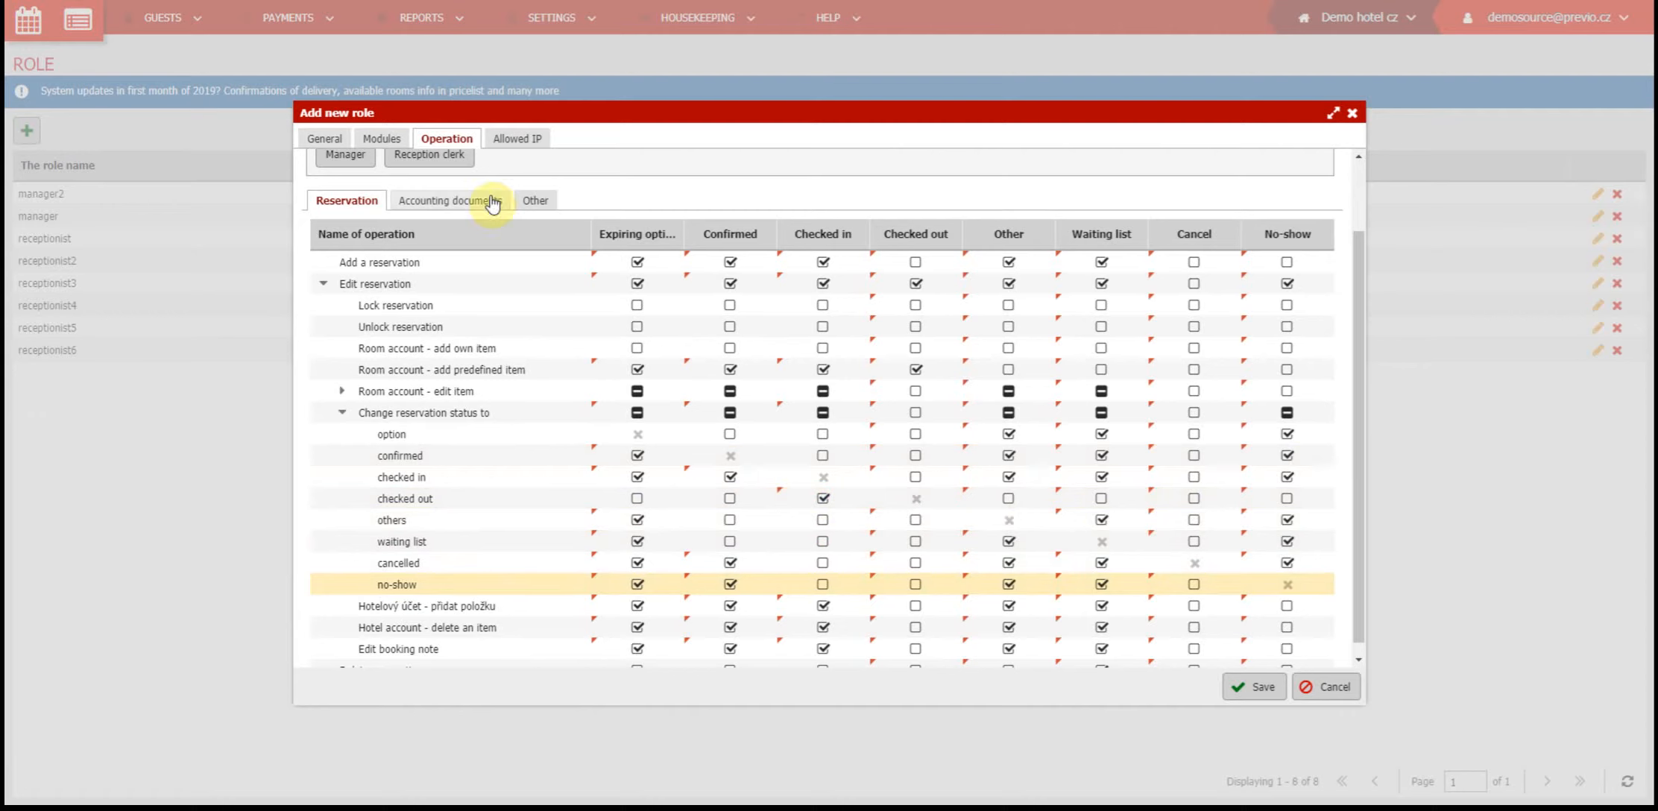
# Step: Revoke Erase the document for invoices, receipts, proforma invoices, ADV and coupons, and examine the detailed document-editing permissions
pyautogui.click(460, 215)
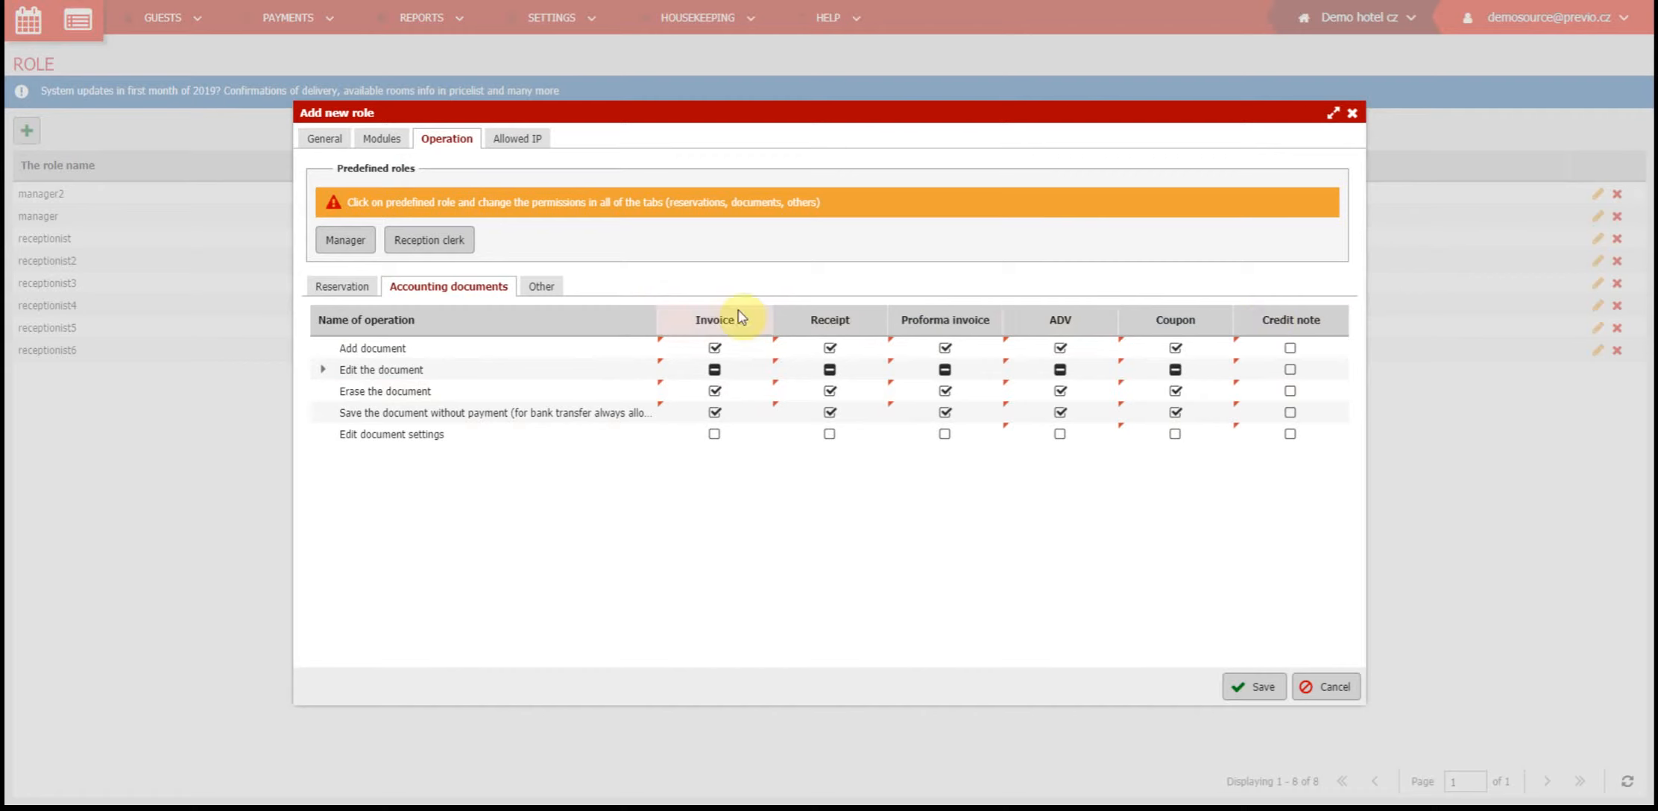
pyautogui.click(714, 391)
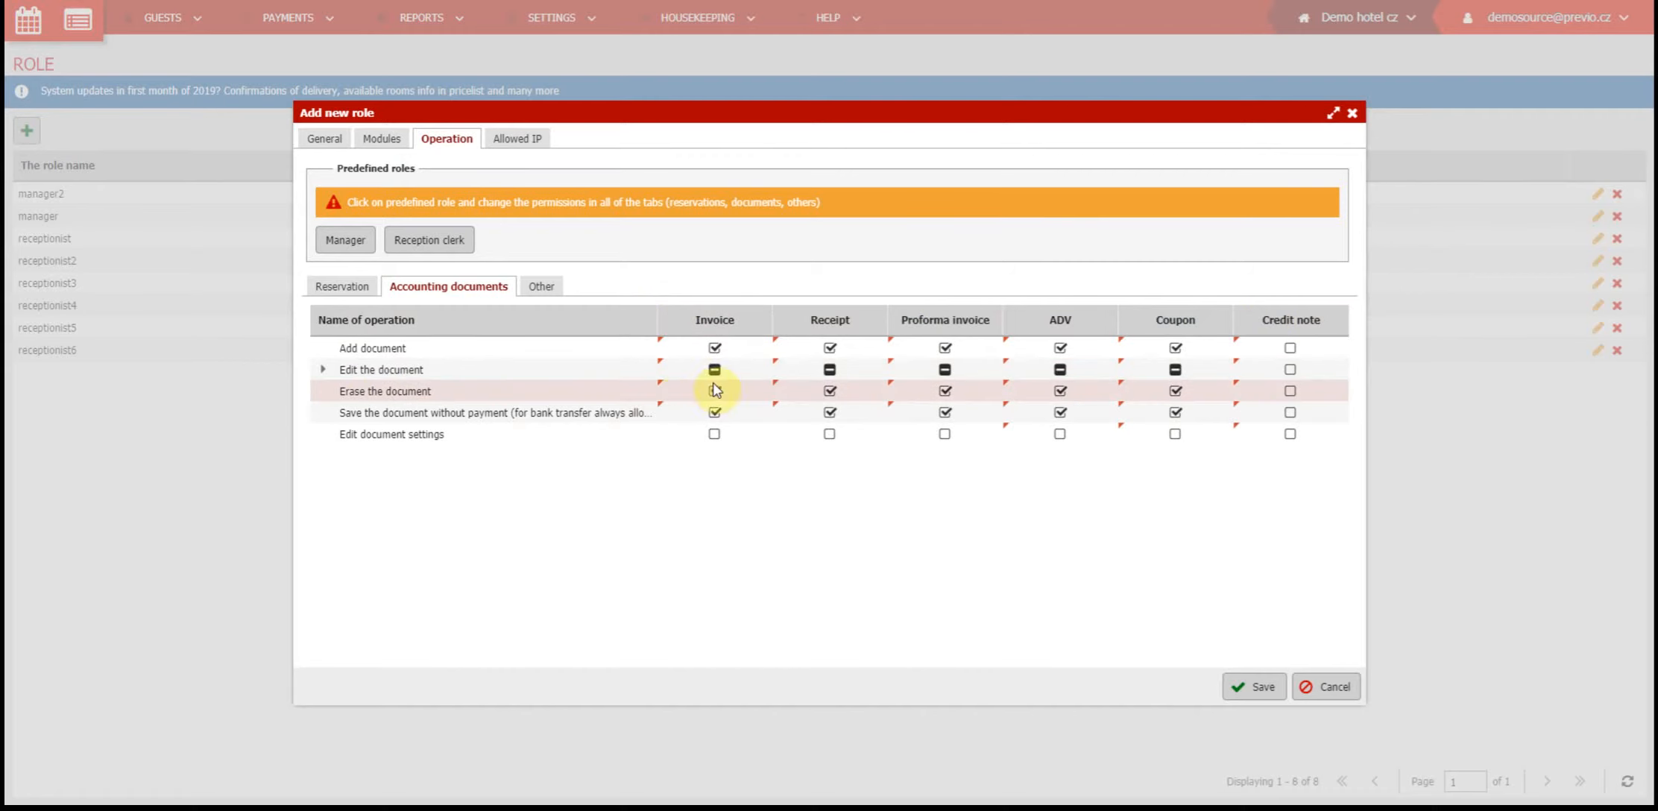
pyautogui.click(828, 390)
pyautogui.click(944, 391)
pyautogui.click(1060, 390)
pyautogui.click(323, 370)
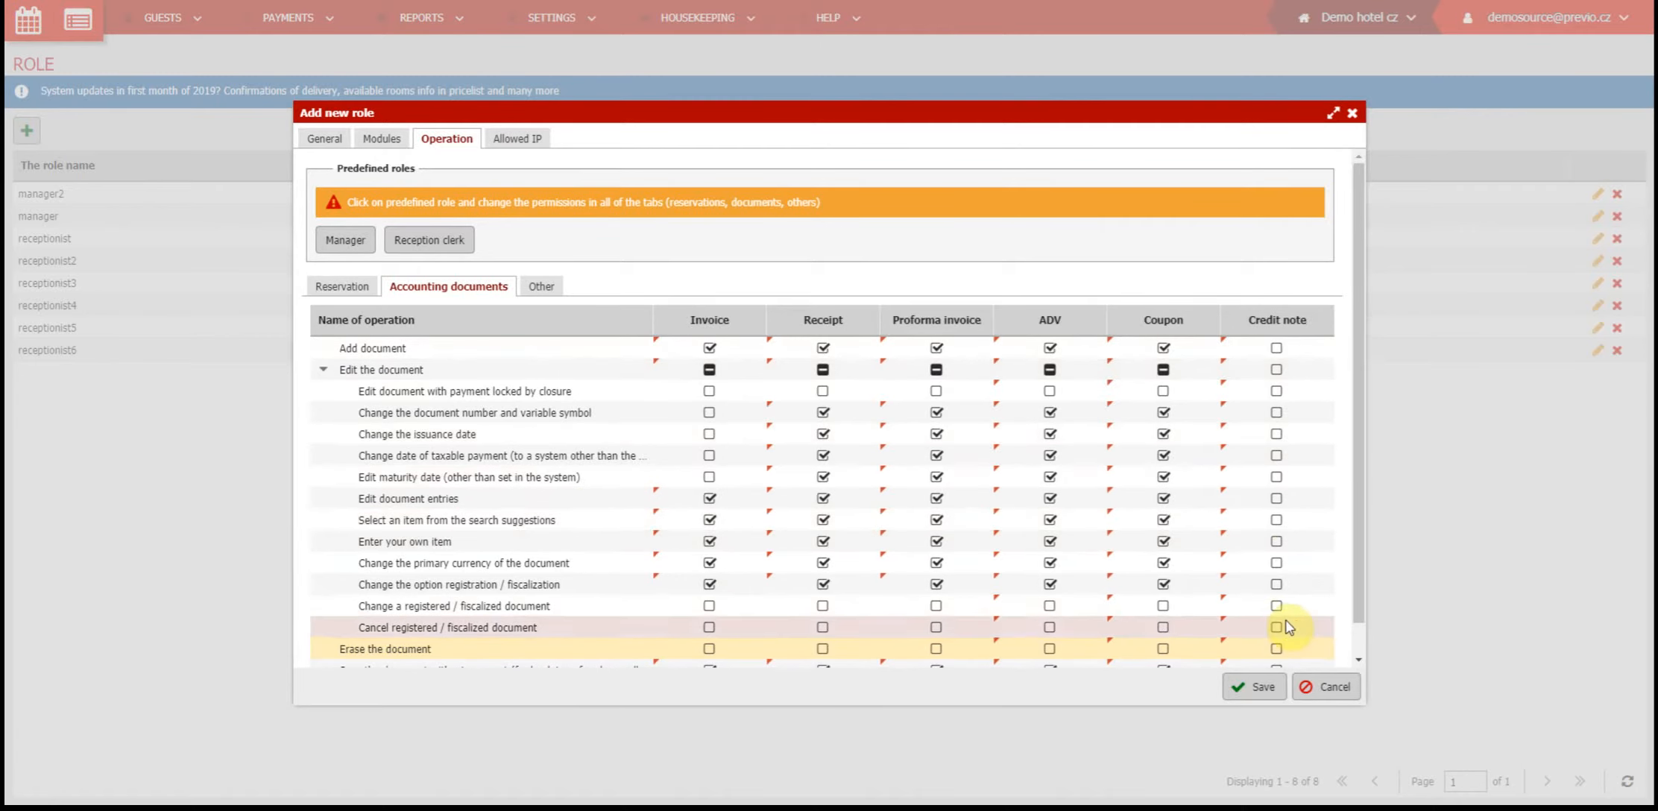
pyautogui.scroll(-1, 1286, 628)
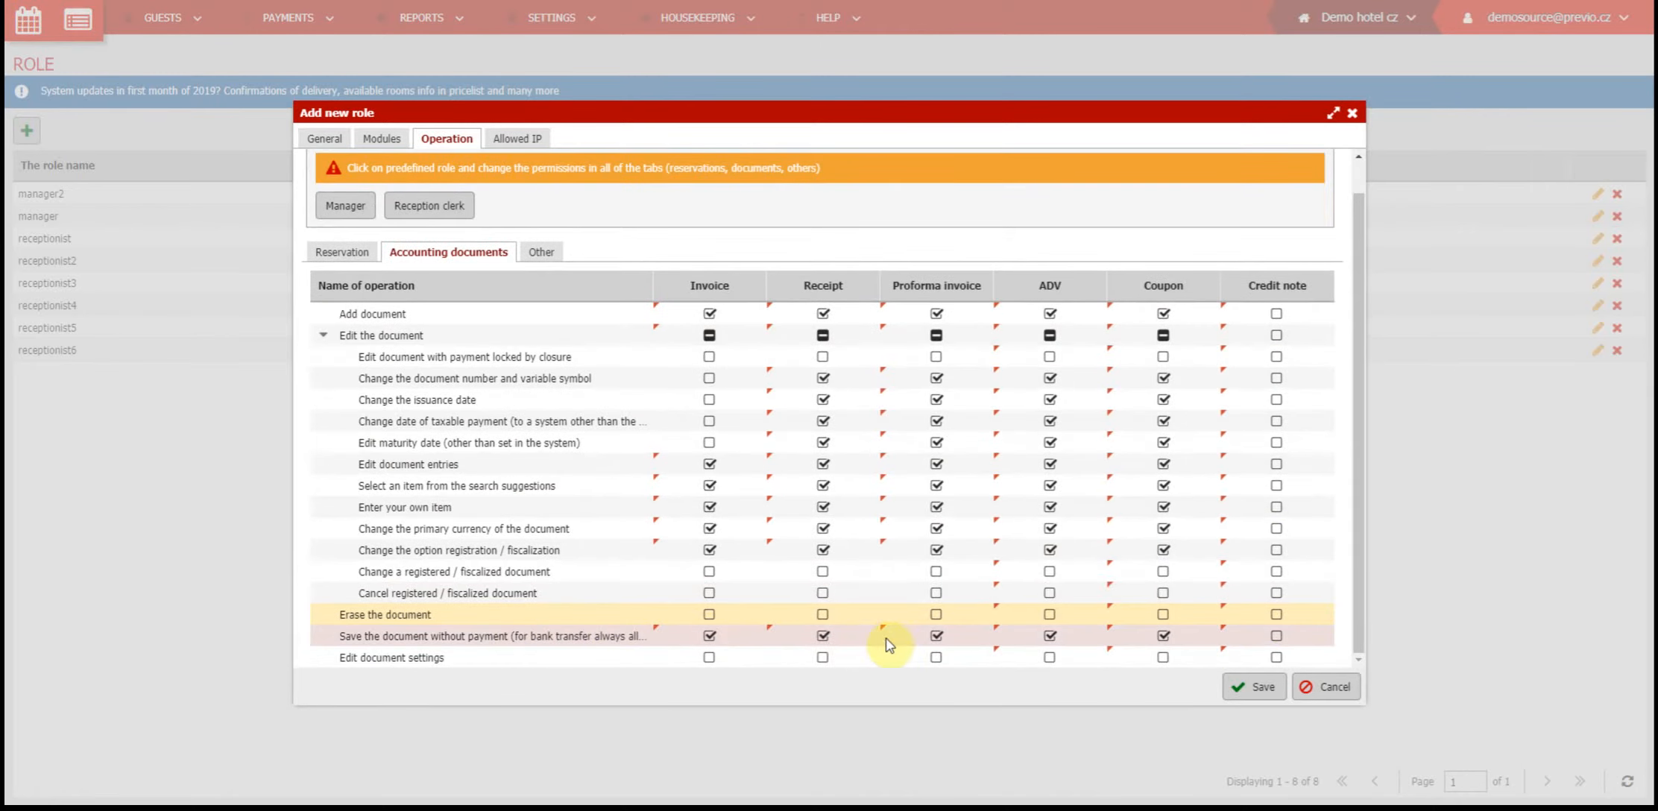
# Step: Revoke the permission to save the document without payment for receipts and invoices
pyautogui.click(822, 635)
pyautogui.click(710, 638)
# Step: Examine the role's other operation permissions, from board, guests and companies through payments, inventory and reviews to rooms, pricelist and users
pyautogui.scroll(1, 625, 289)
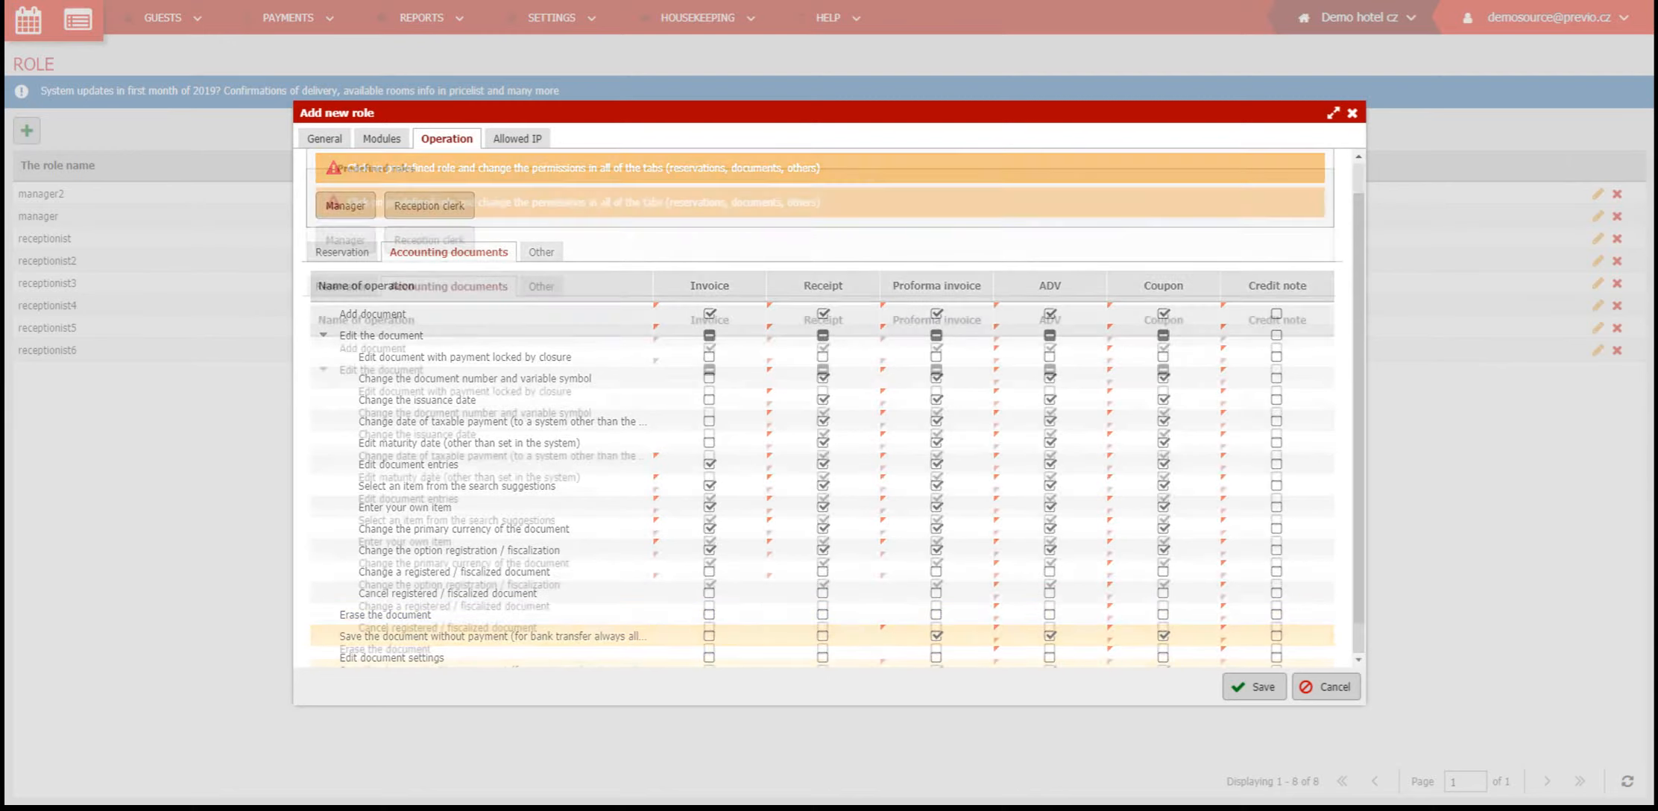
pyautogui.click(547, 292)
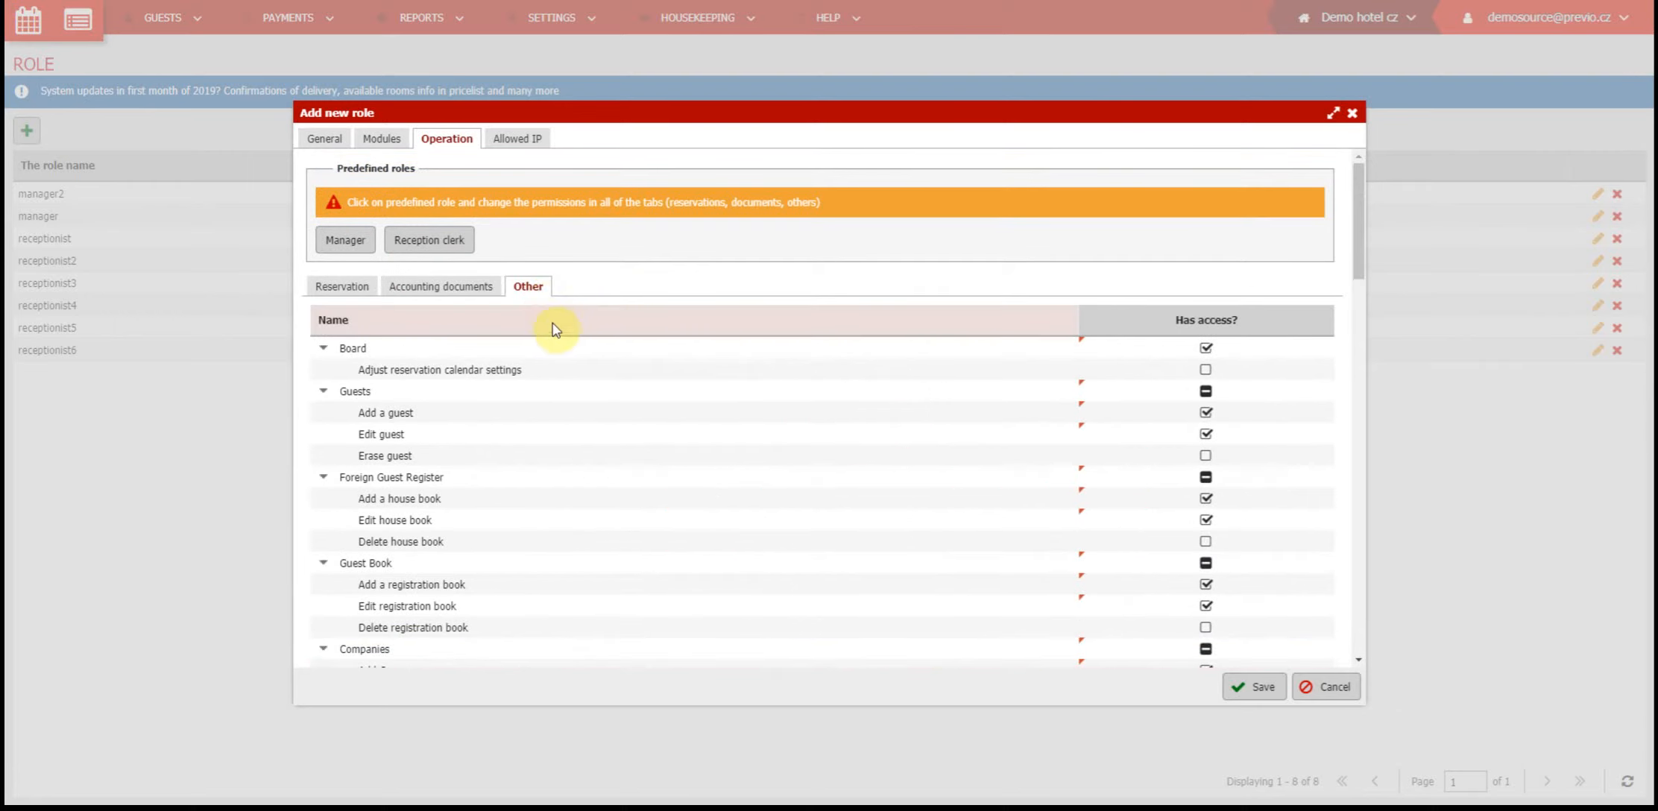
pyautogui.scroll(-5, 565, 358)
pyautogui.scroll(-2, 568, 368)
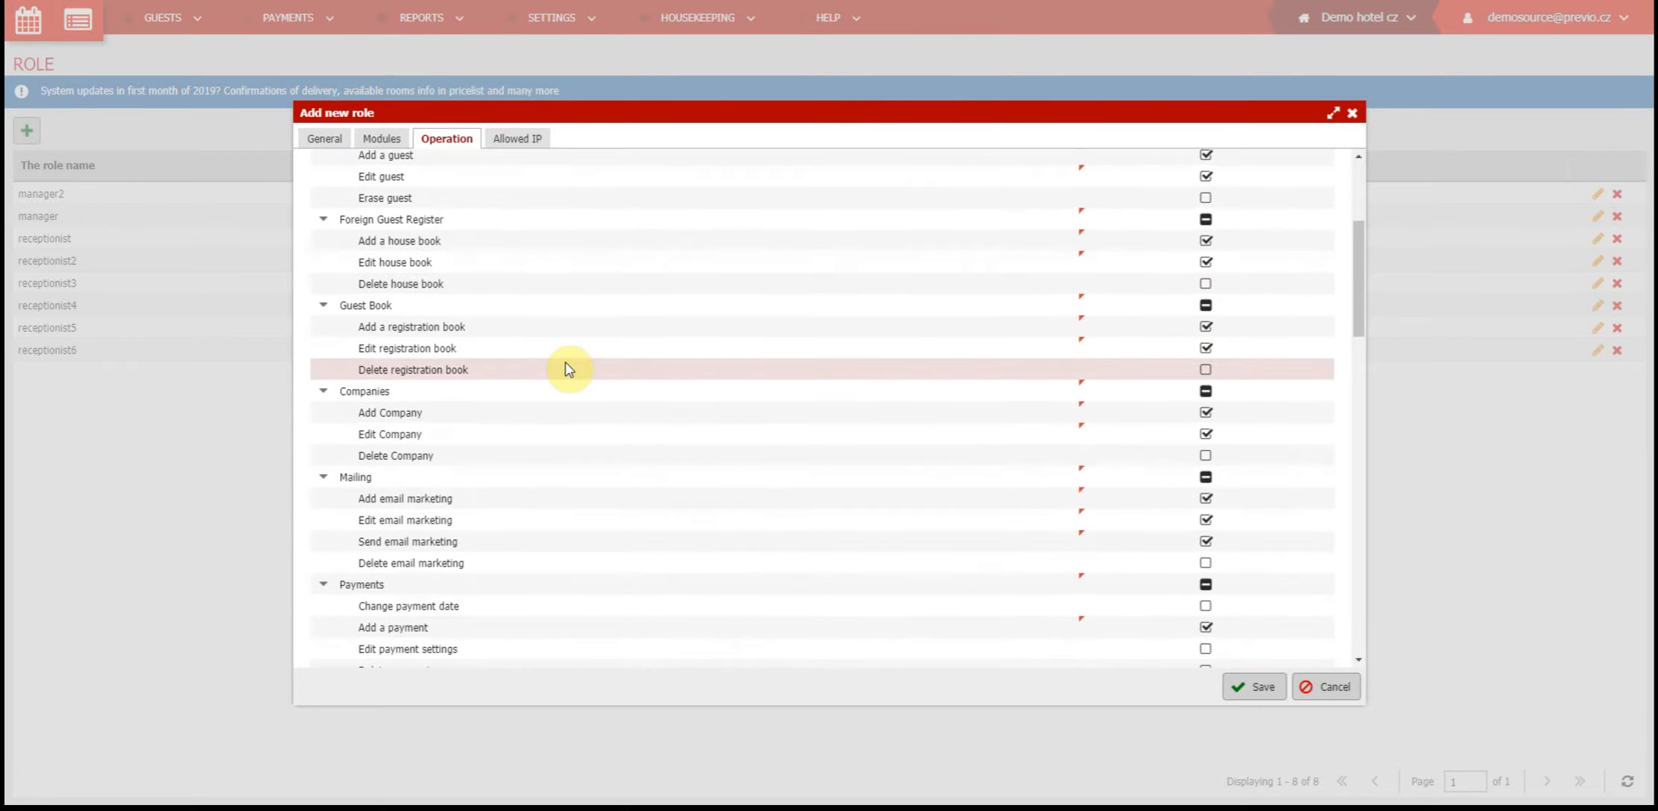
pyautogui.scroll(-6, 568, 368)
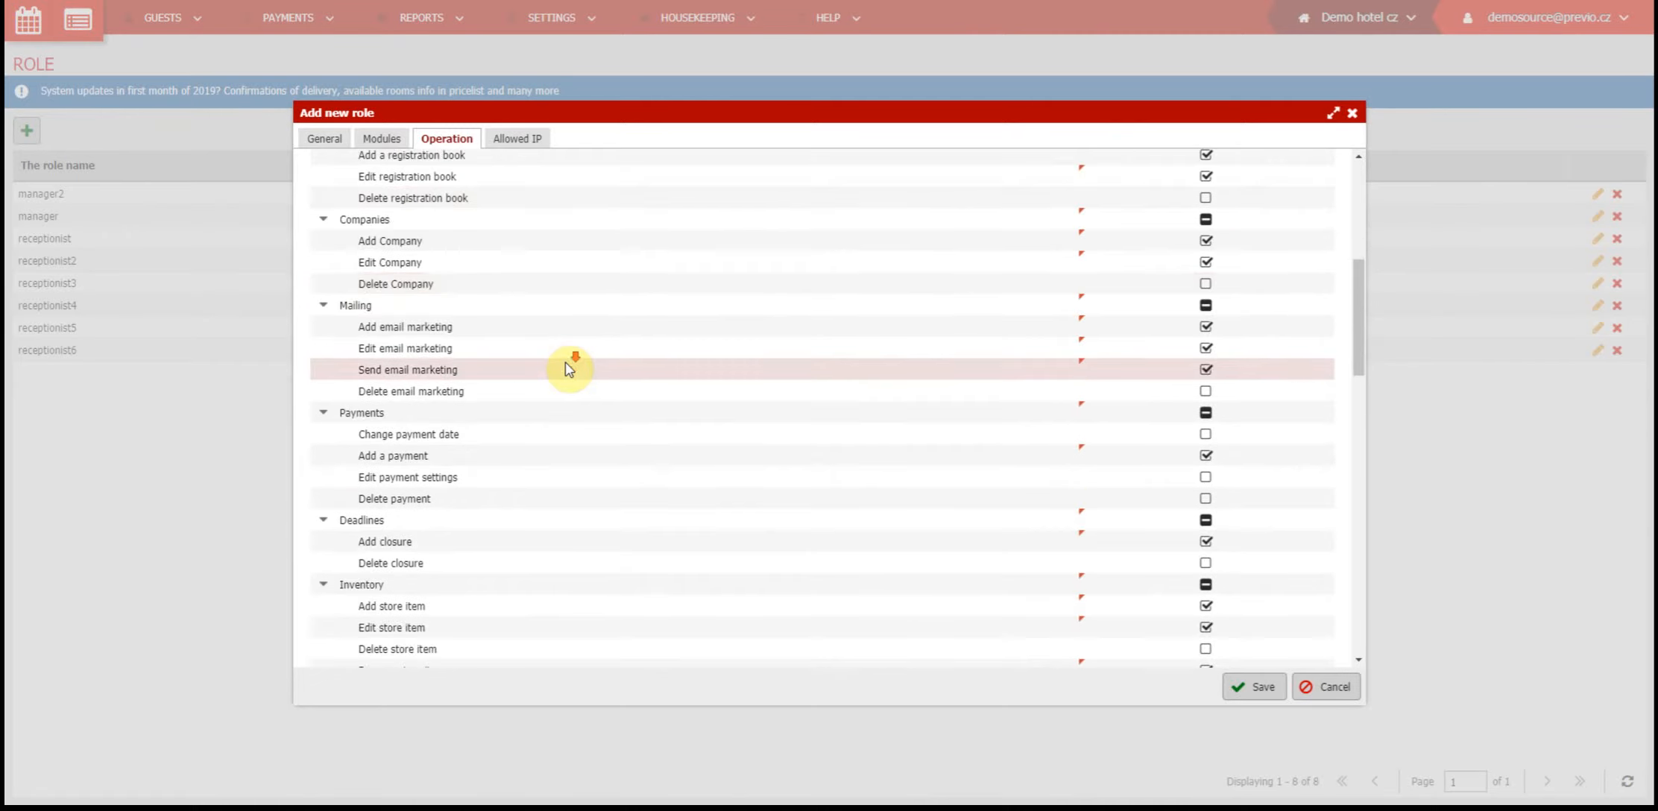
pyautogui.scroll(-10, 567, 367)
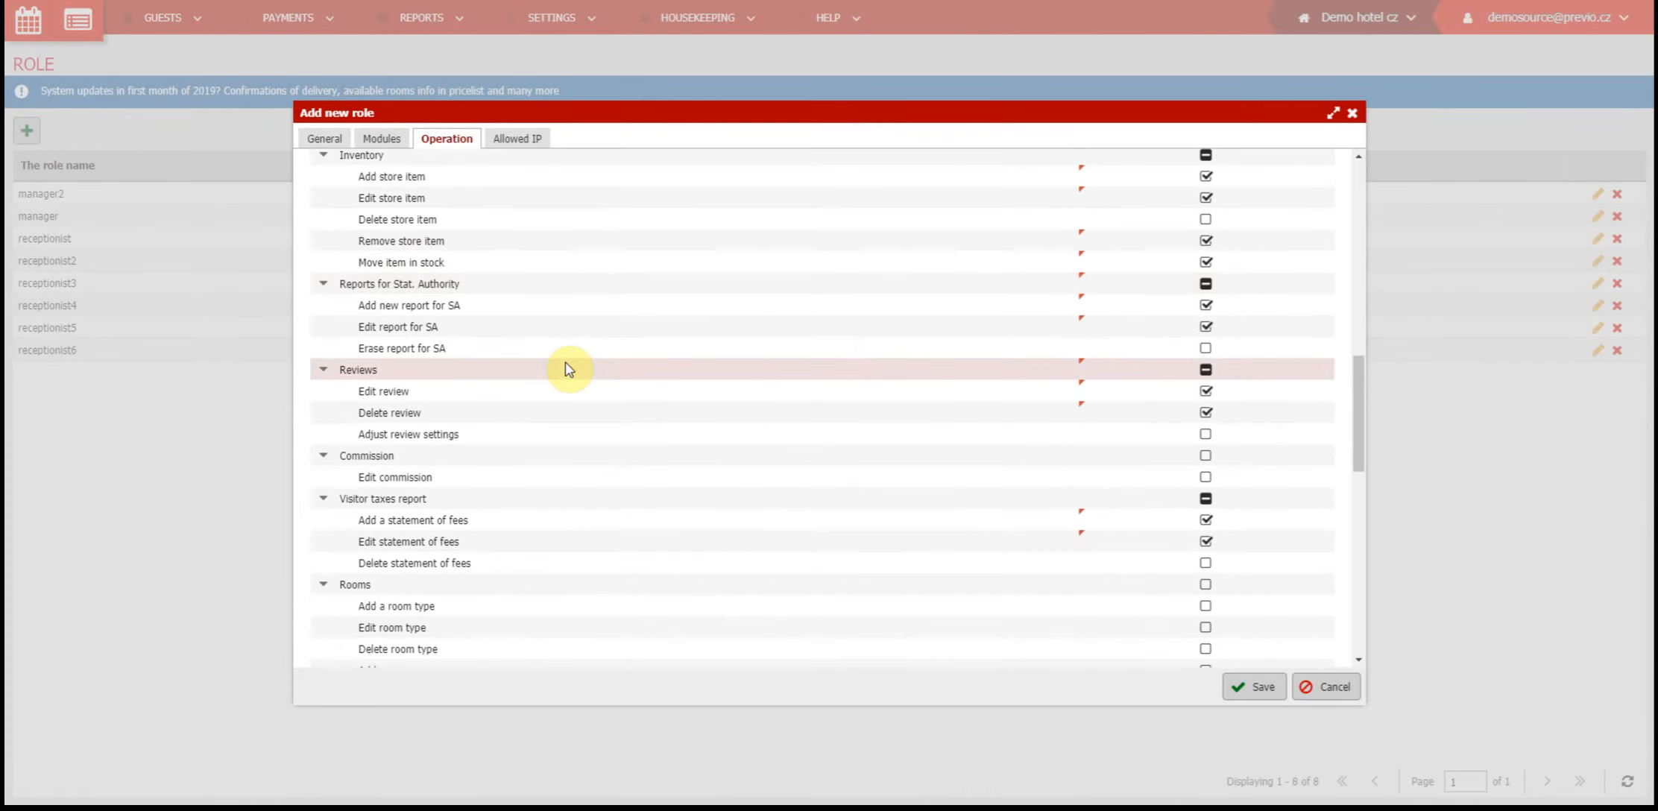
pyautogui.scroll(-4, 568, 368)
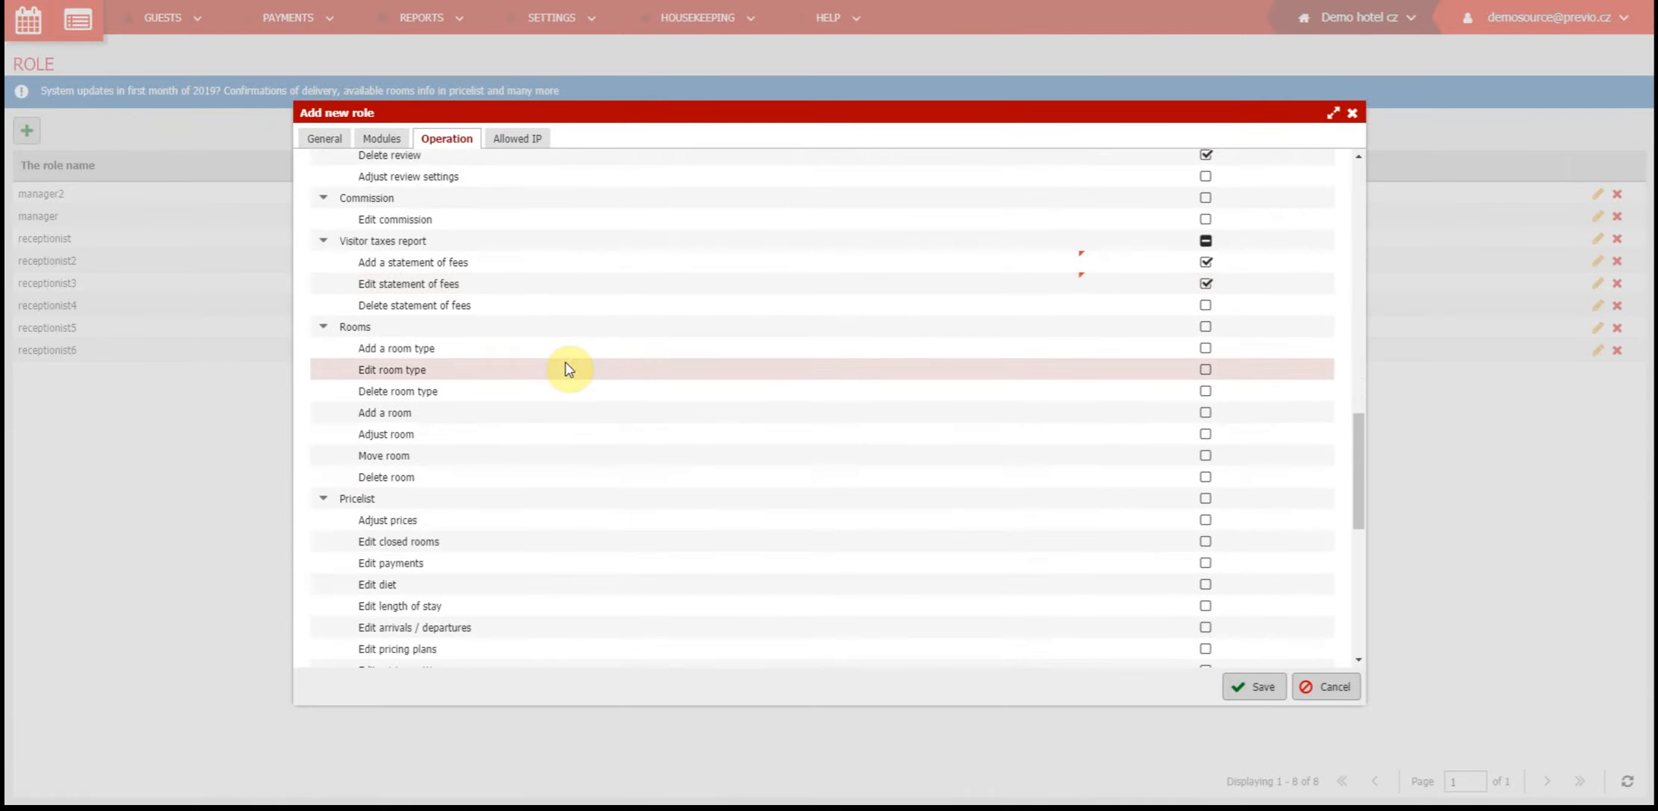
pyautogui.scroll(-6, 568, 368)
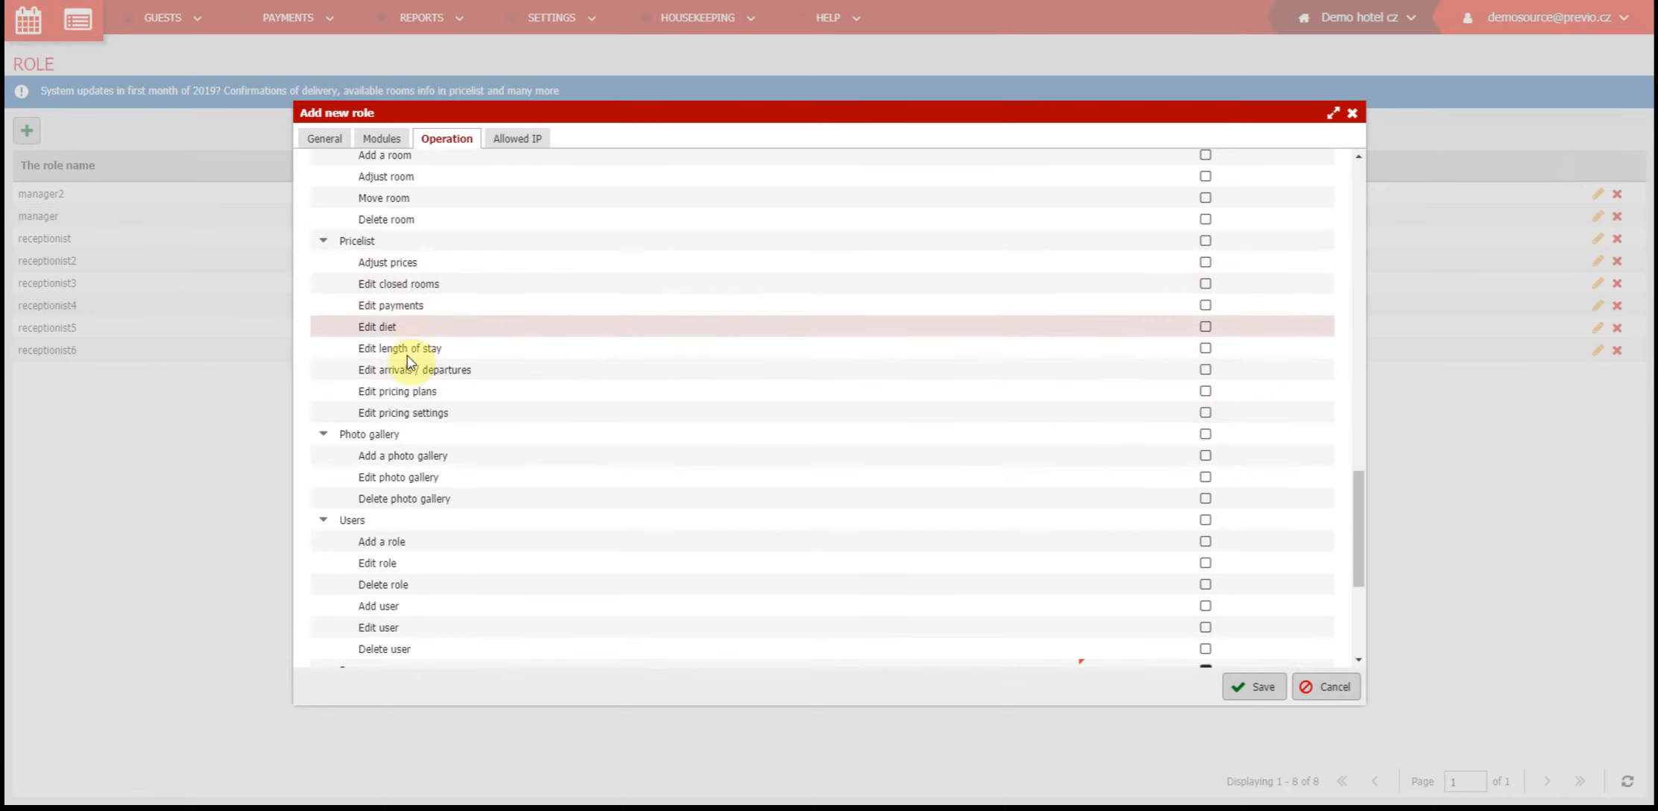
pyautogui.scroll(-3, 601, 422)
pyautogui.scroll(10, 601, 421)
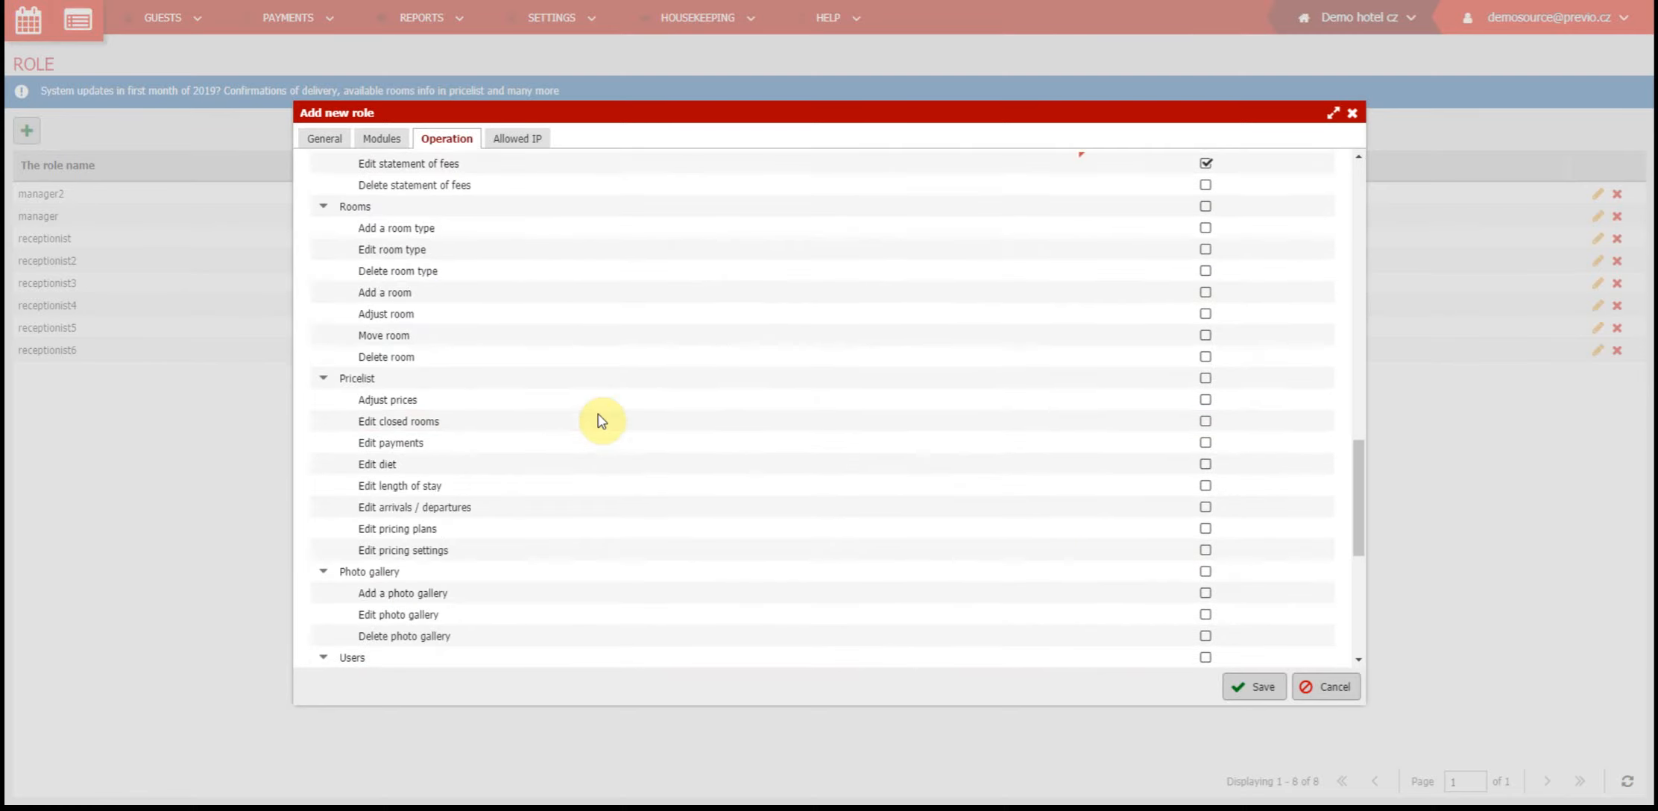
pyautogui.scroll(9, 601, 421)
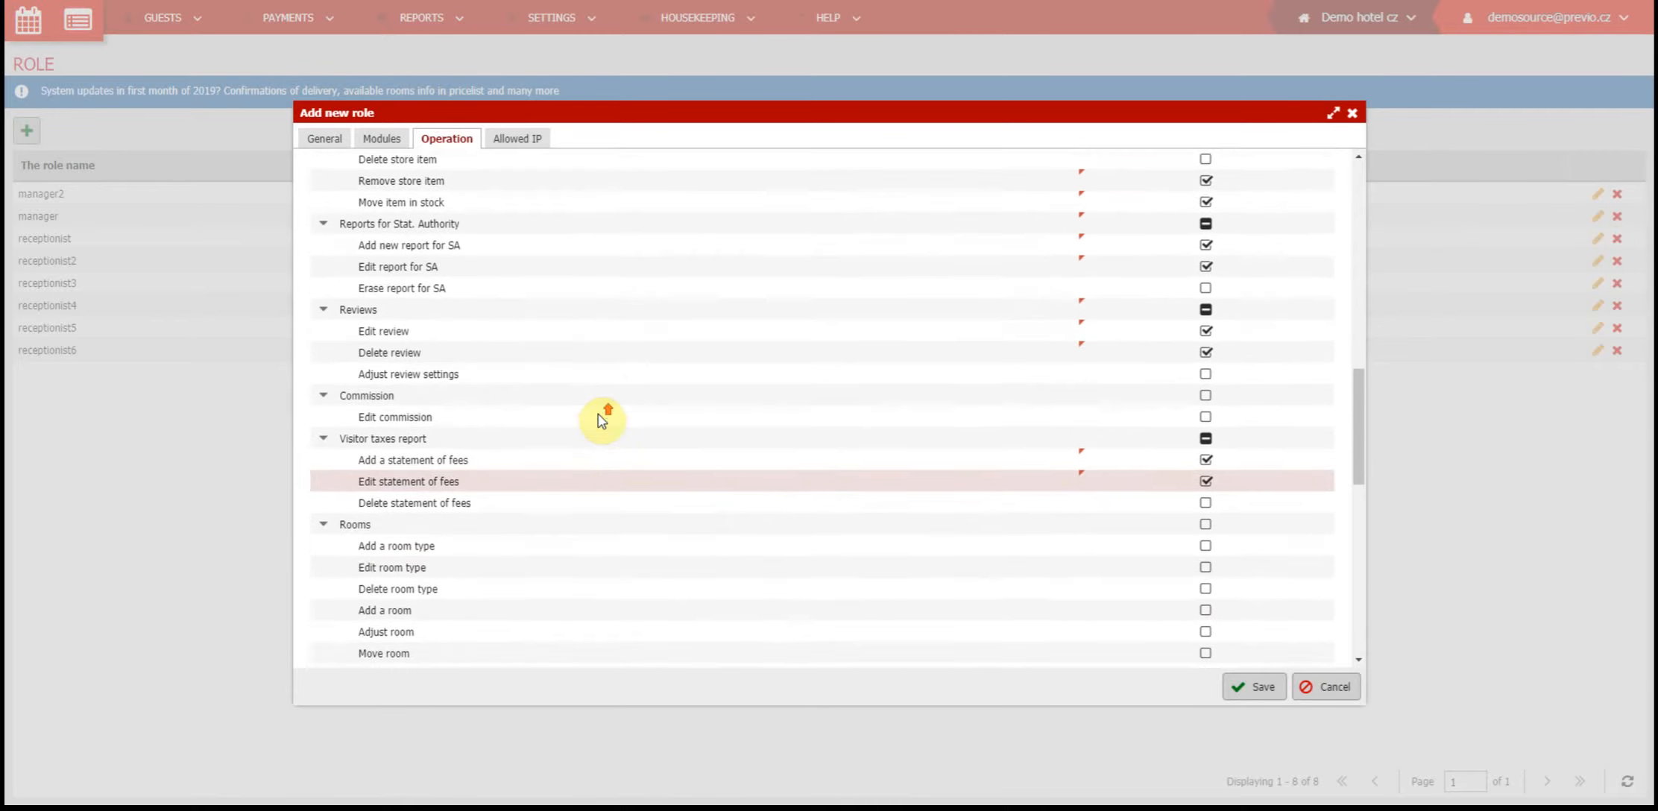
pyautogui.scroll(1, 601, 422)
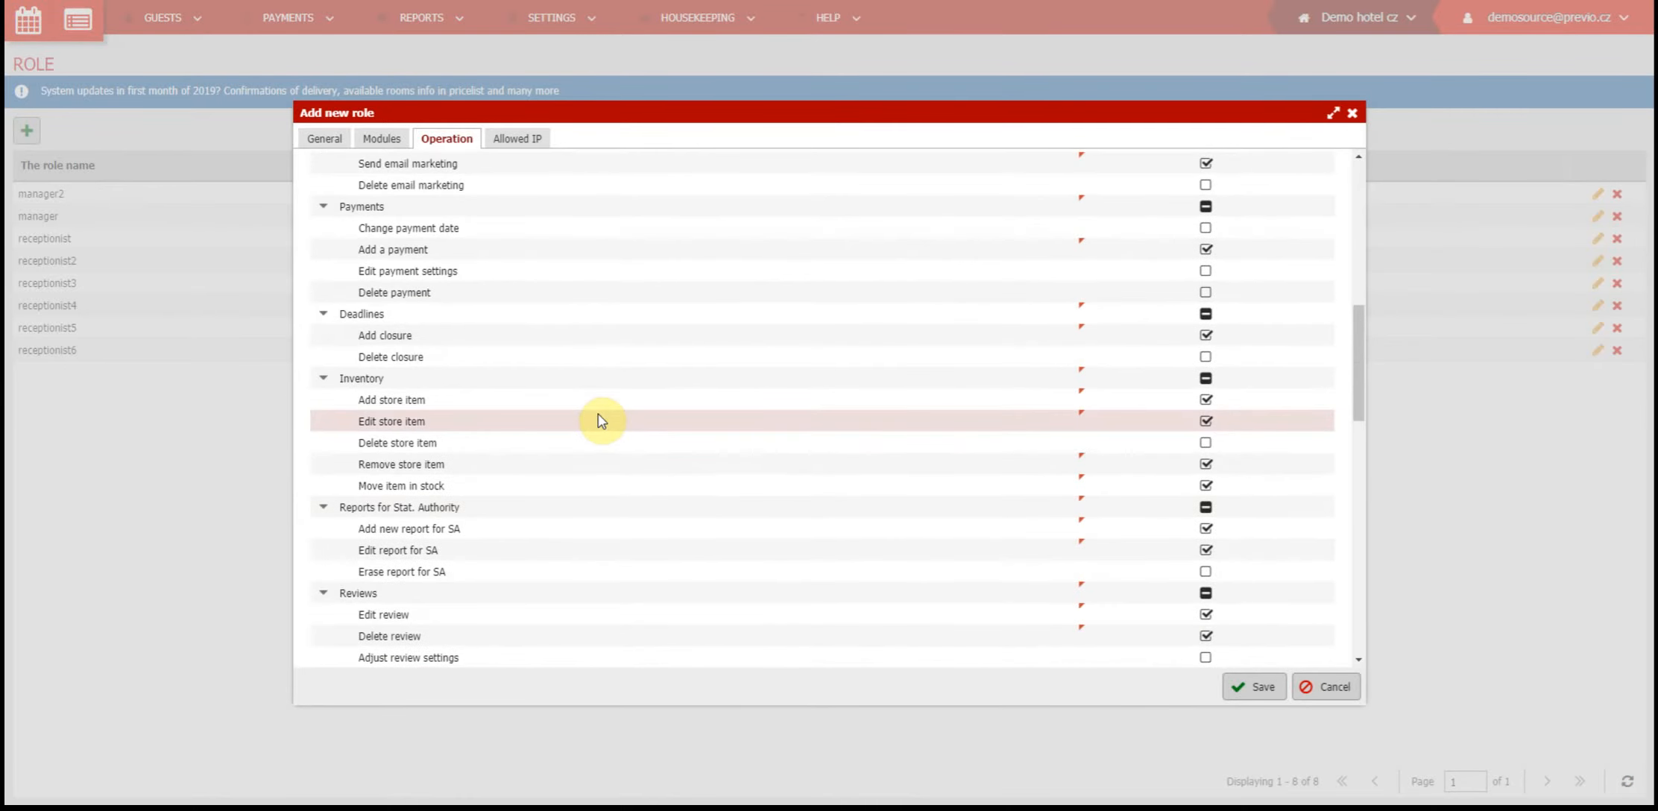
pyautogui.scroll(2, 597, 417)
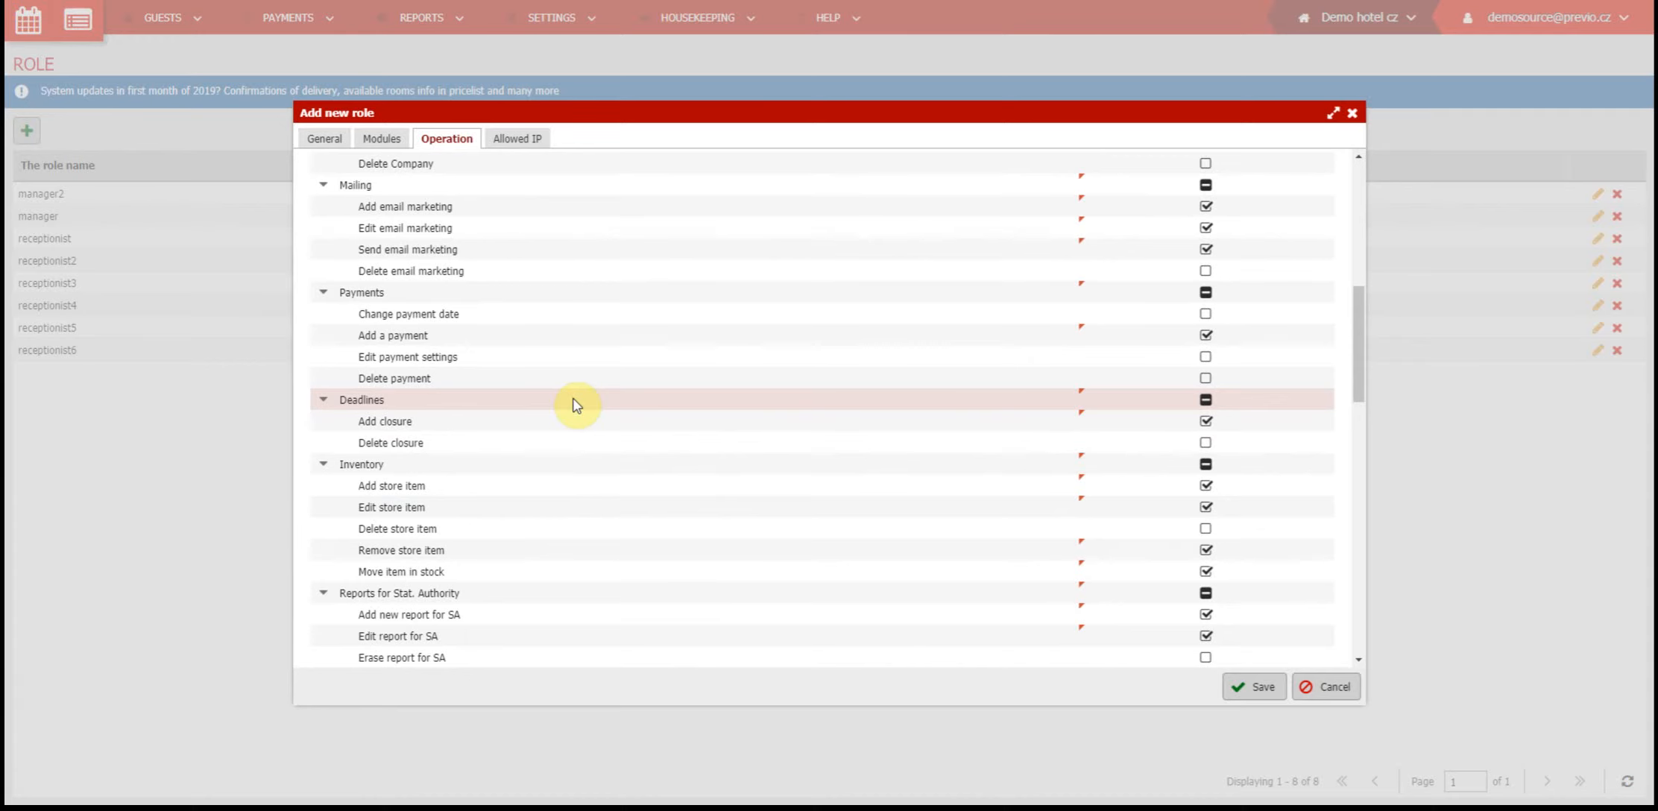
pyautogui.scroll(8, 578, 417)
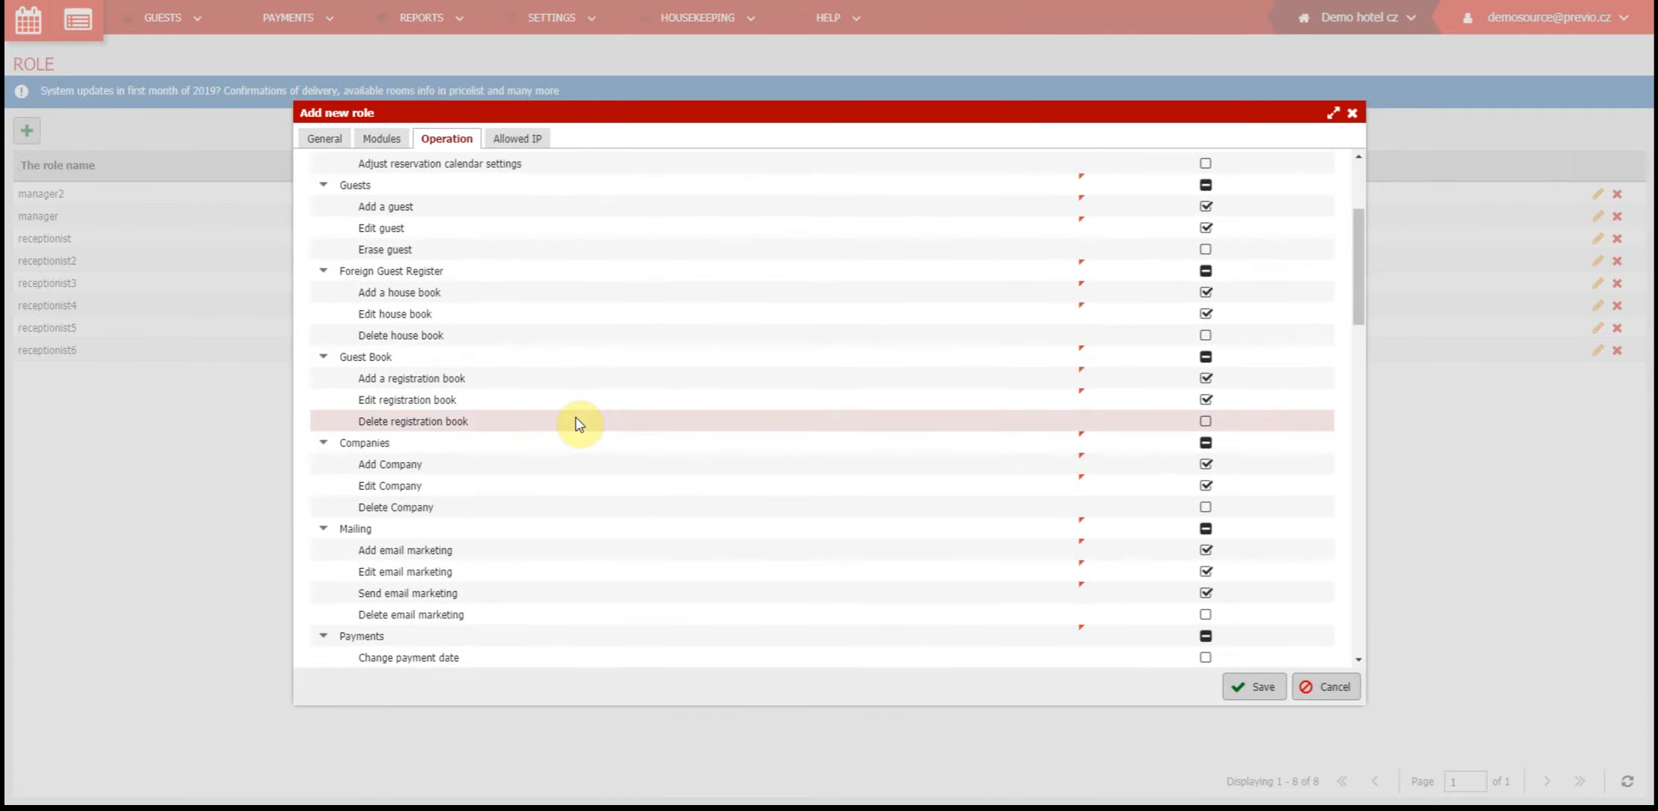
pyautogui.scroll(2, 580, 423)
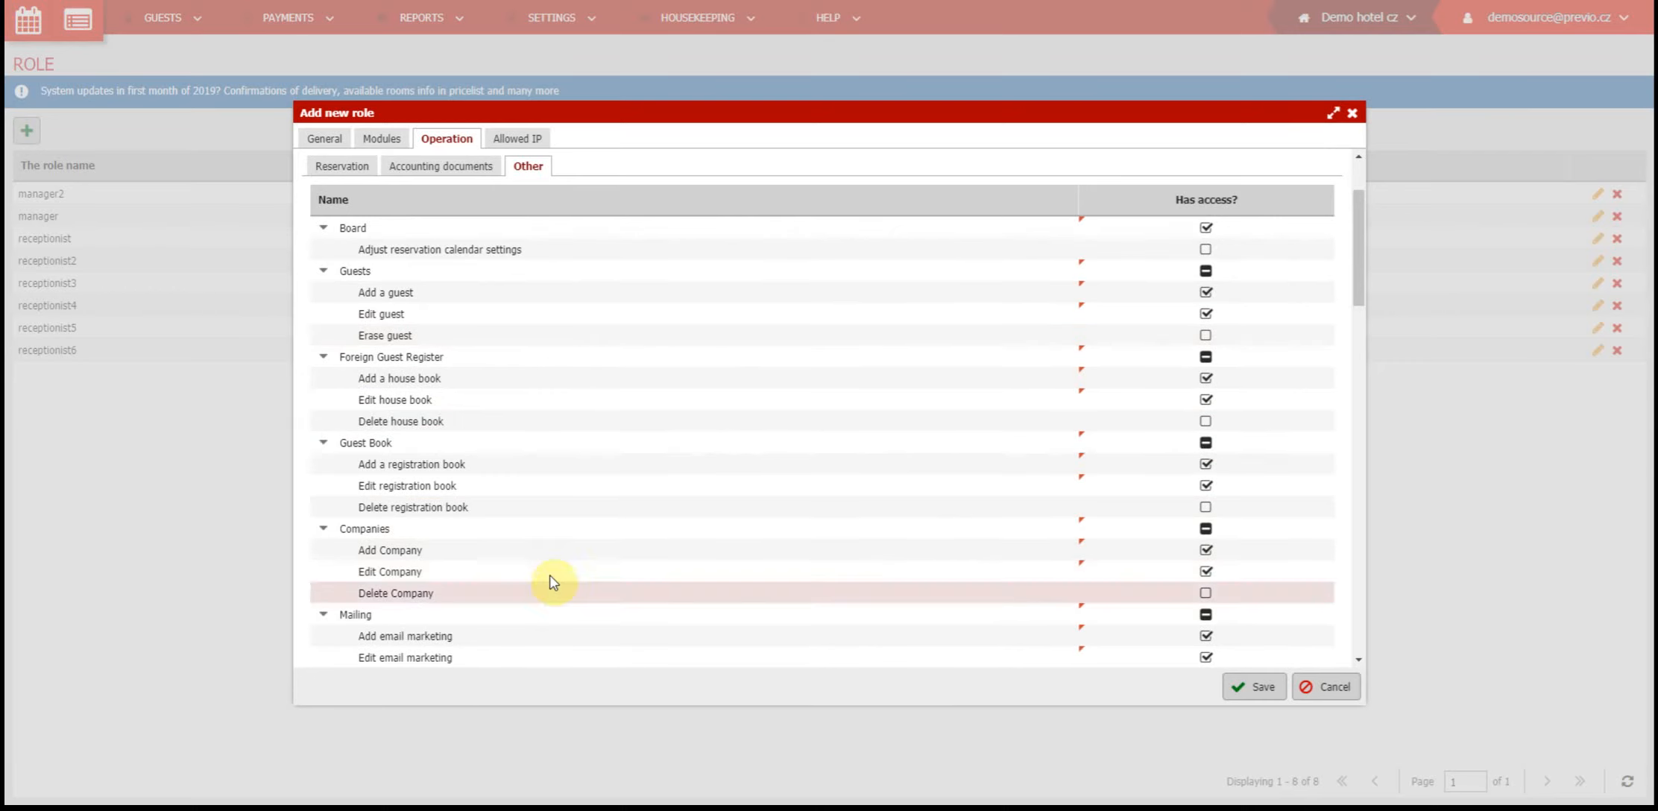
pyautogui.scroll(1, 712, 340)
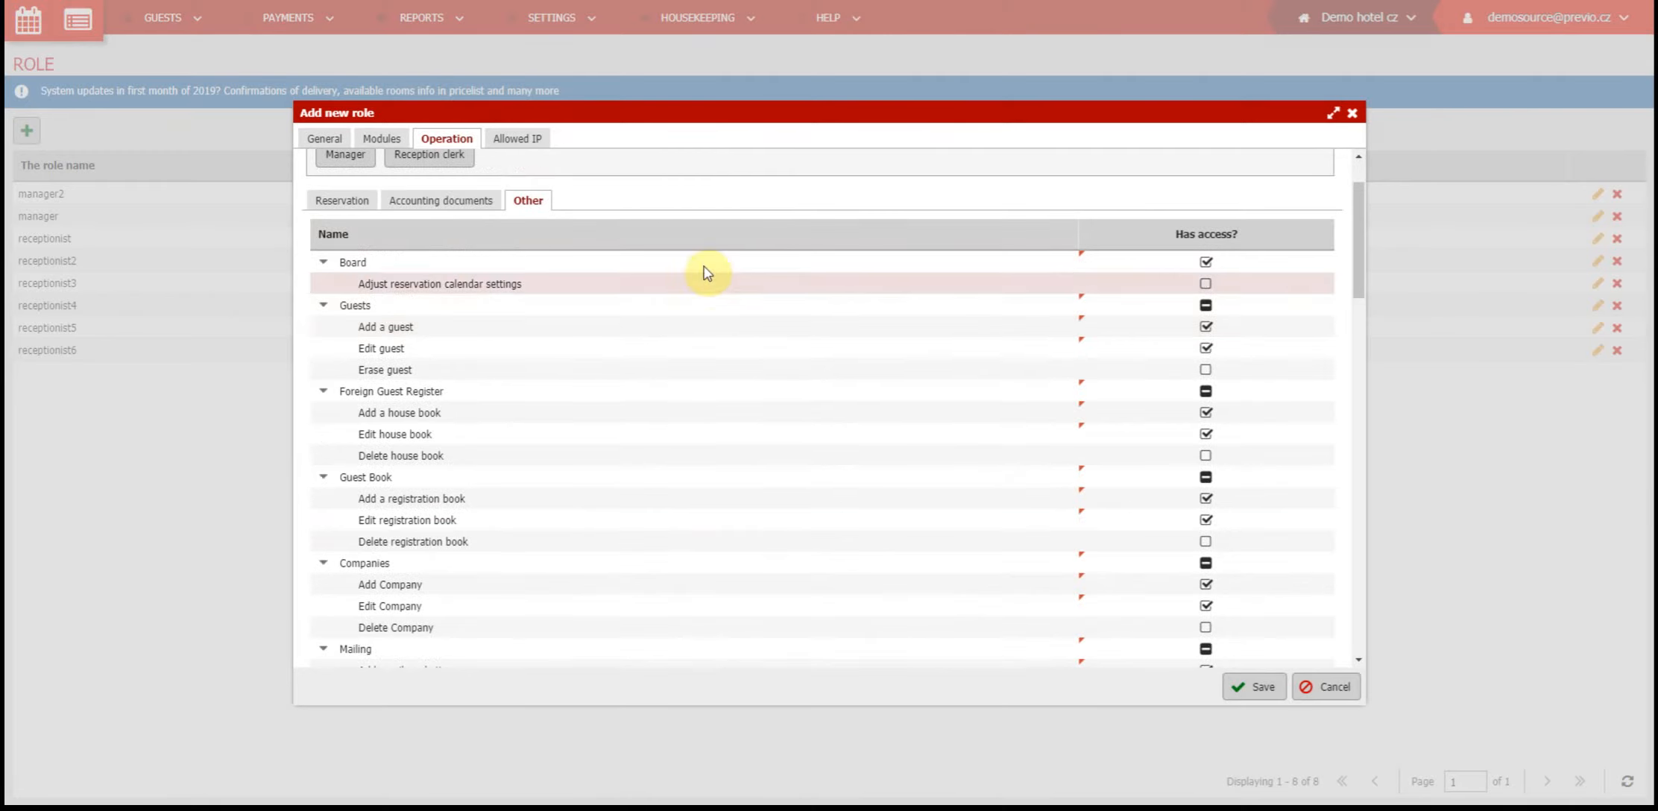
# Step: Add 152.1555.9.10 as an allowed IP address for the new role
pyautogui.click(541, 147)
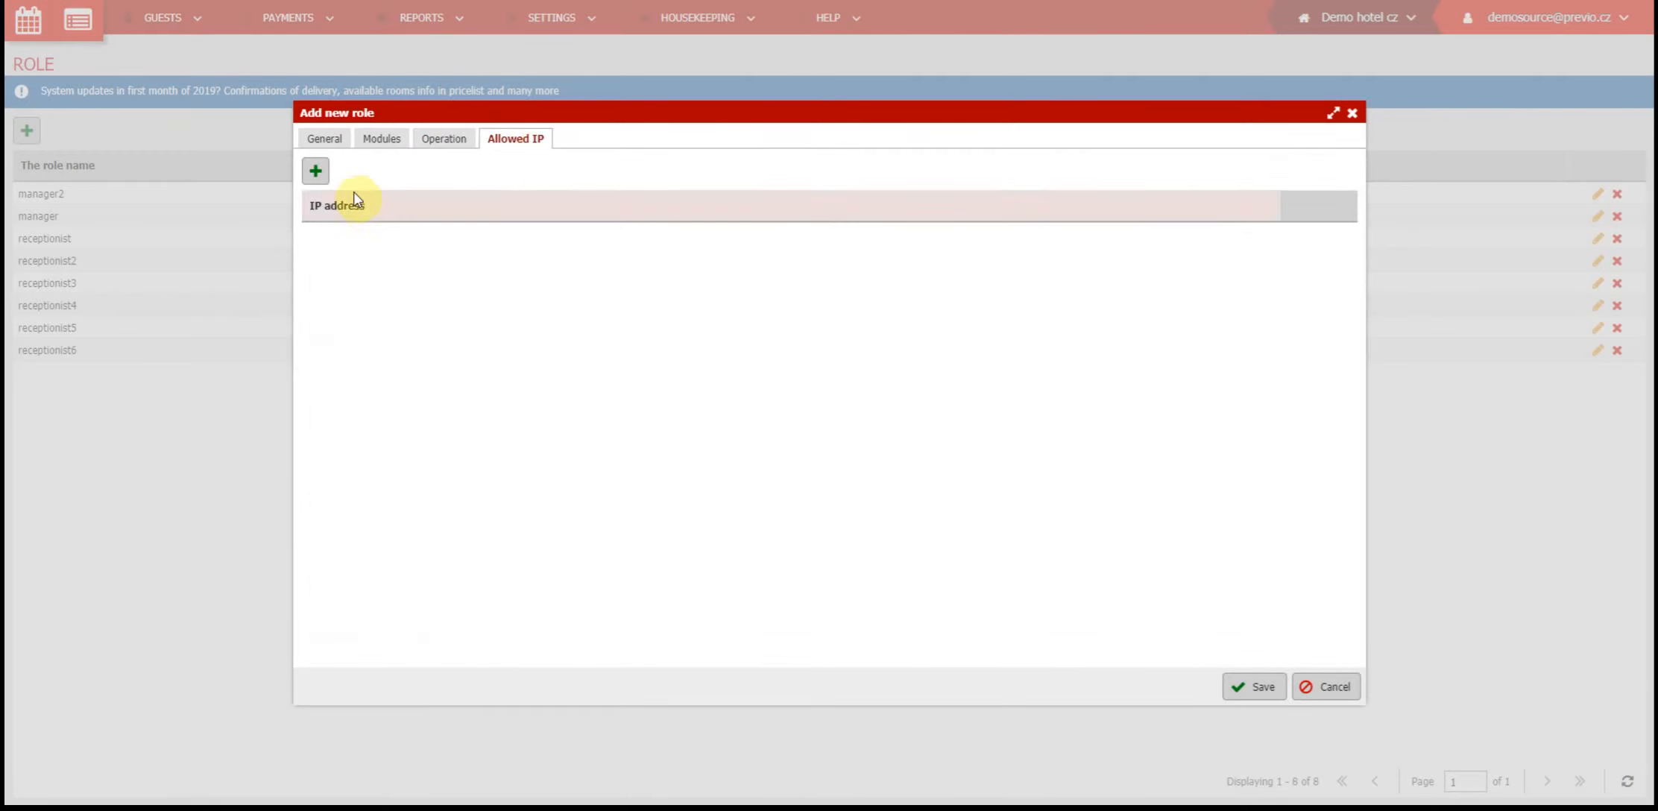
pyautogui.click(319, 173)
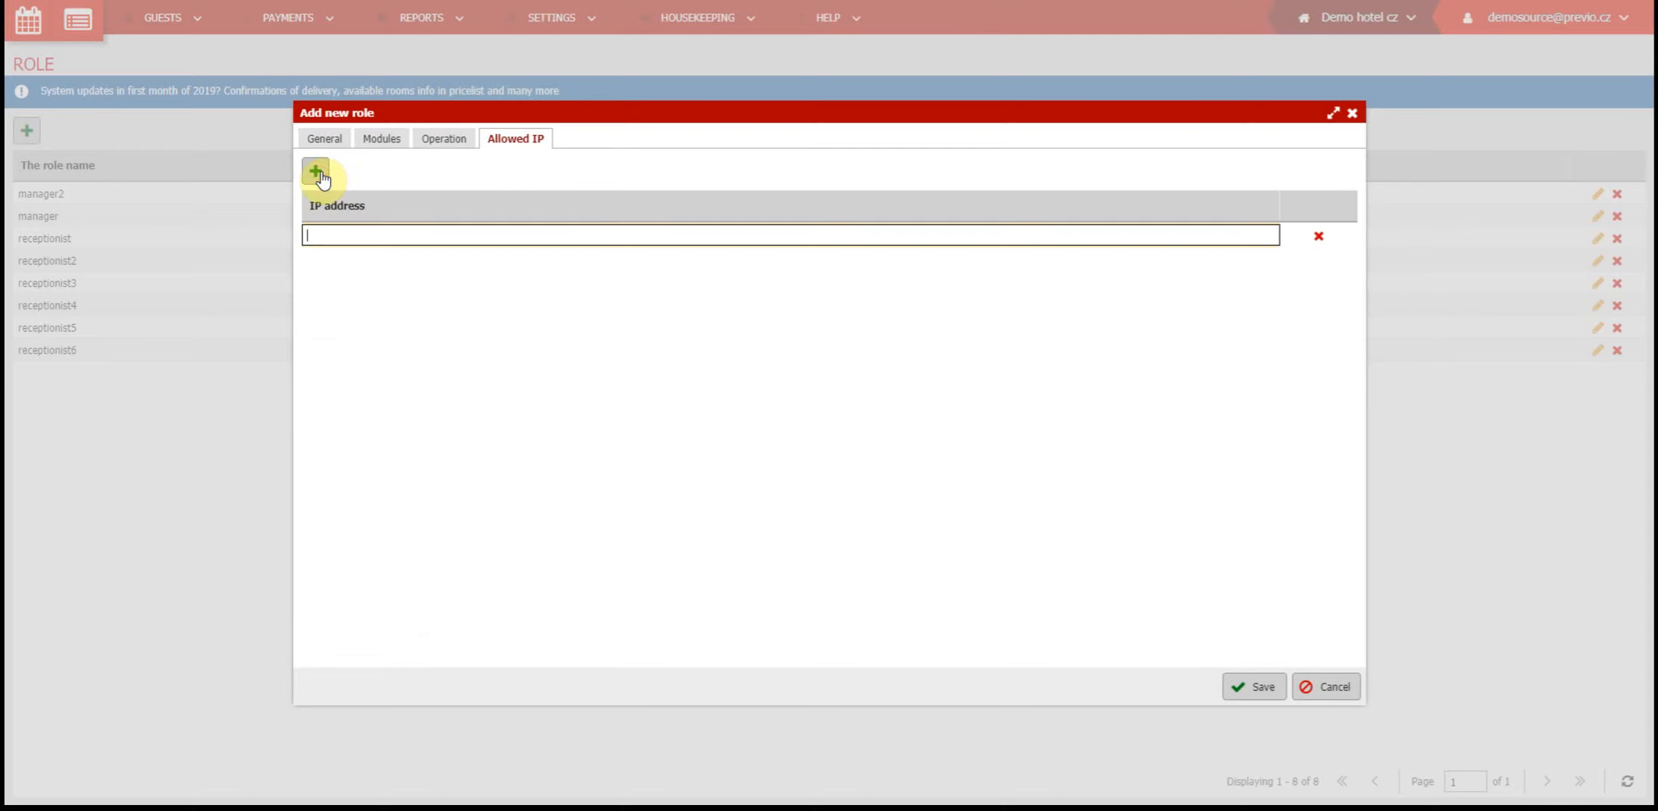
pyautogui.write('152.1555.9.10')
pyautogui.click(388, 268)
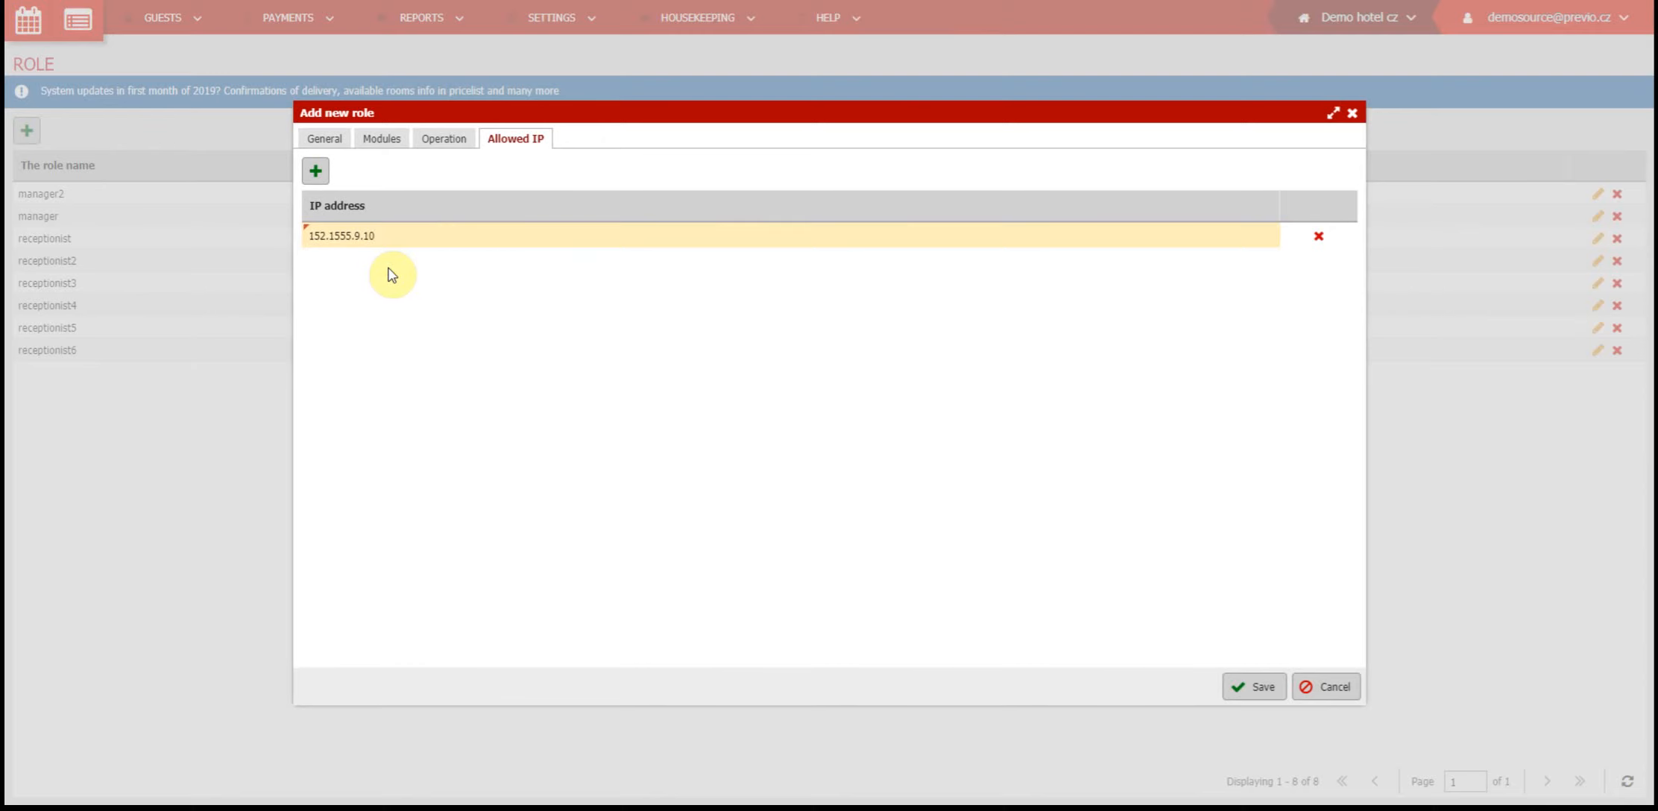